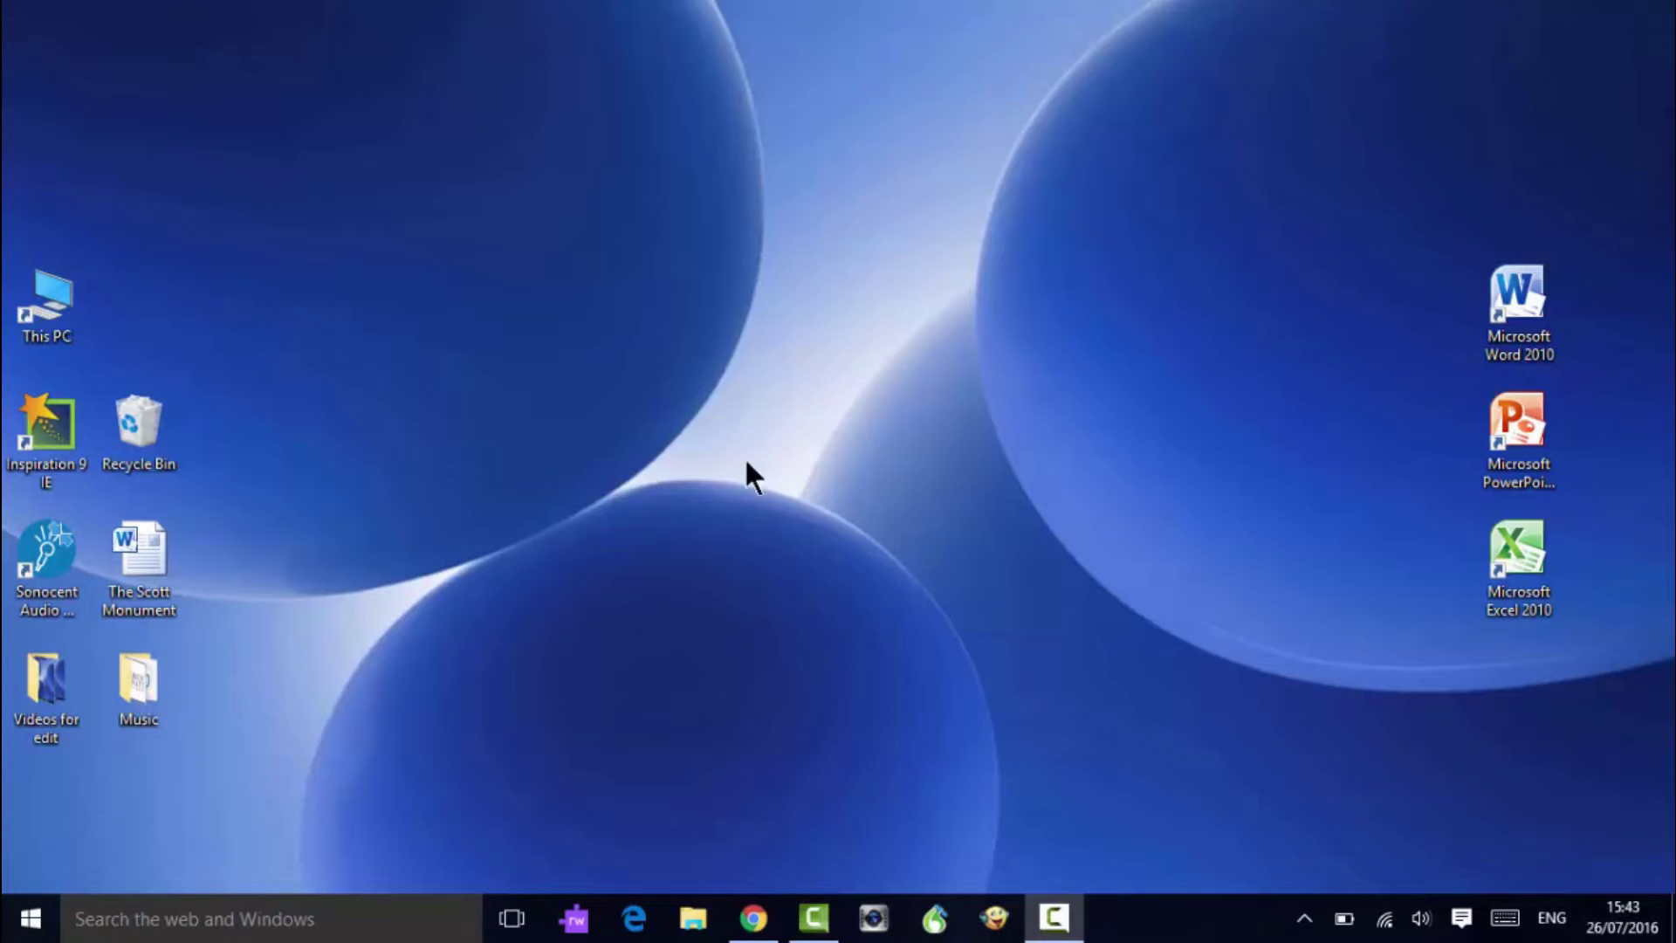
Step: Launch Balabolka and view its font and color settings, accepting them as they are
click(995, 924)
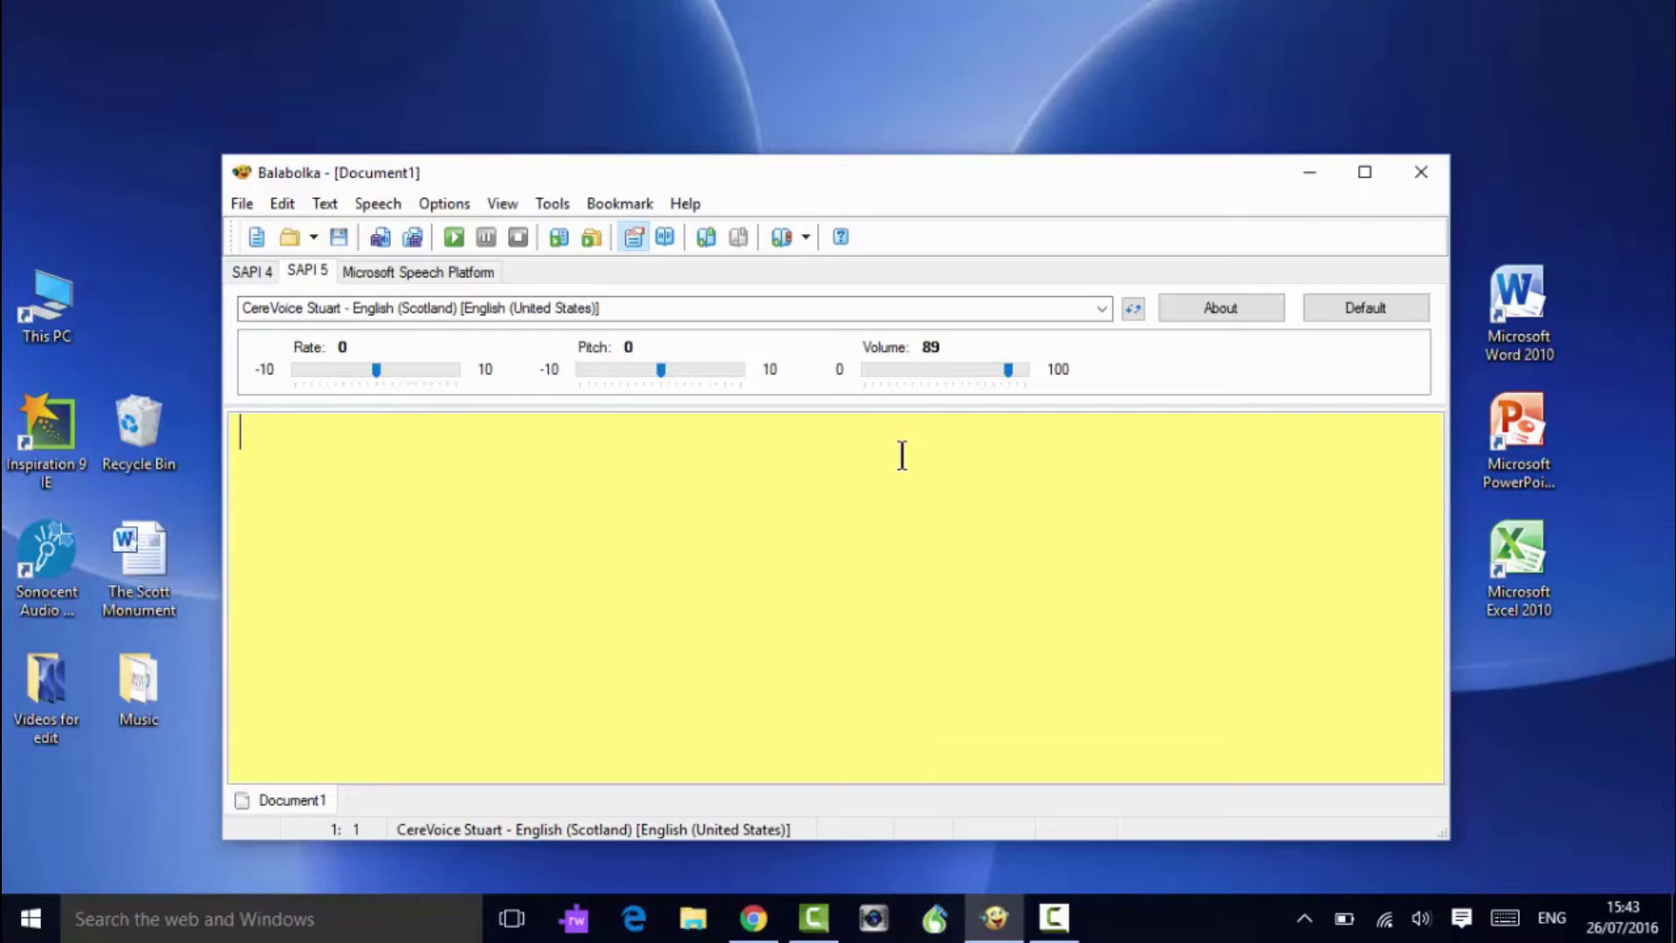
click(494, 204)
mouse_move(444, 204)
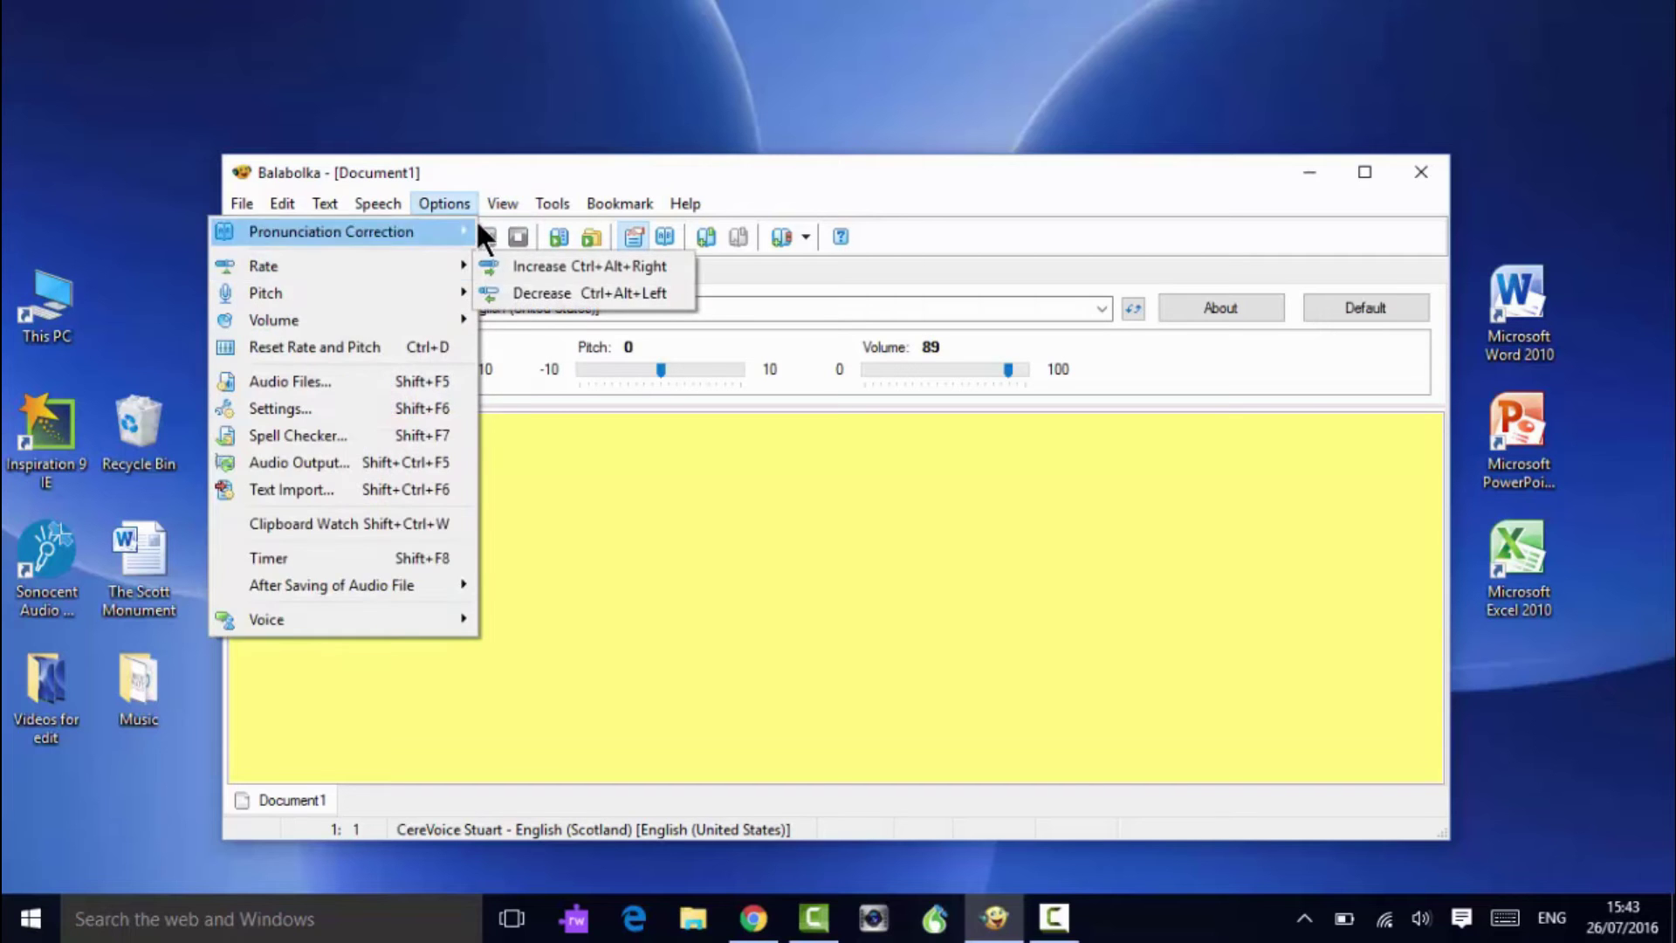
mouse_move(502, 203)
click(485, 264)
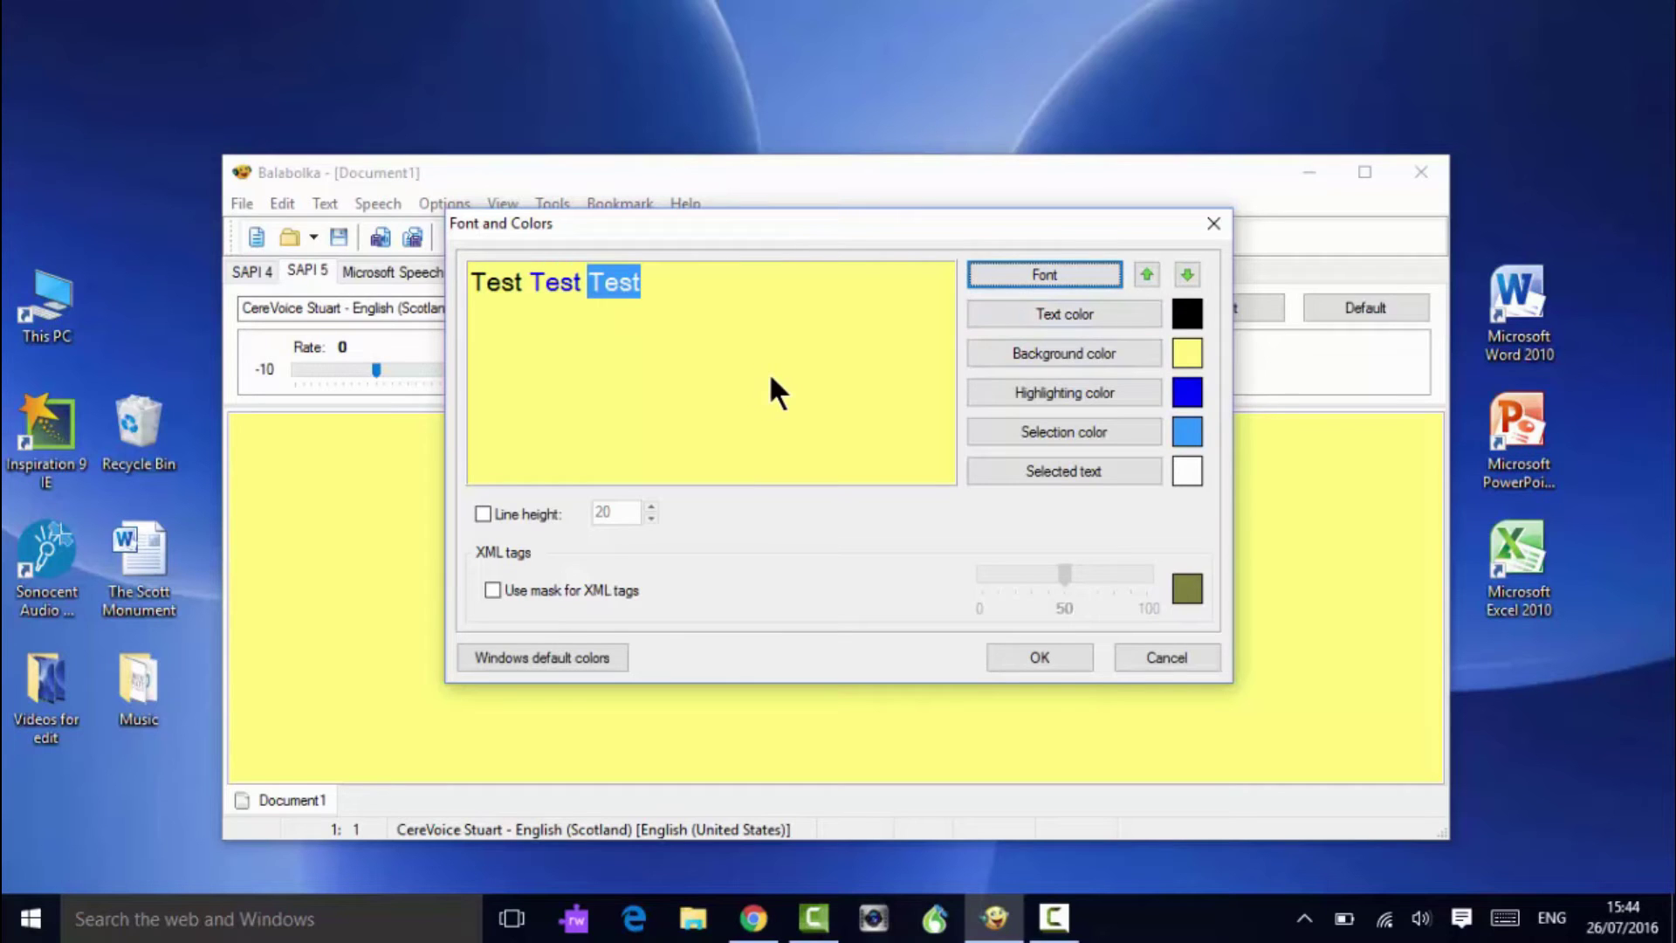
click(1030, 656)
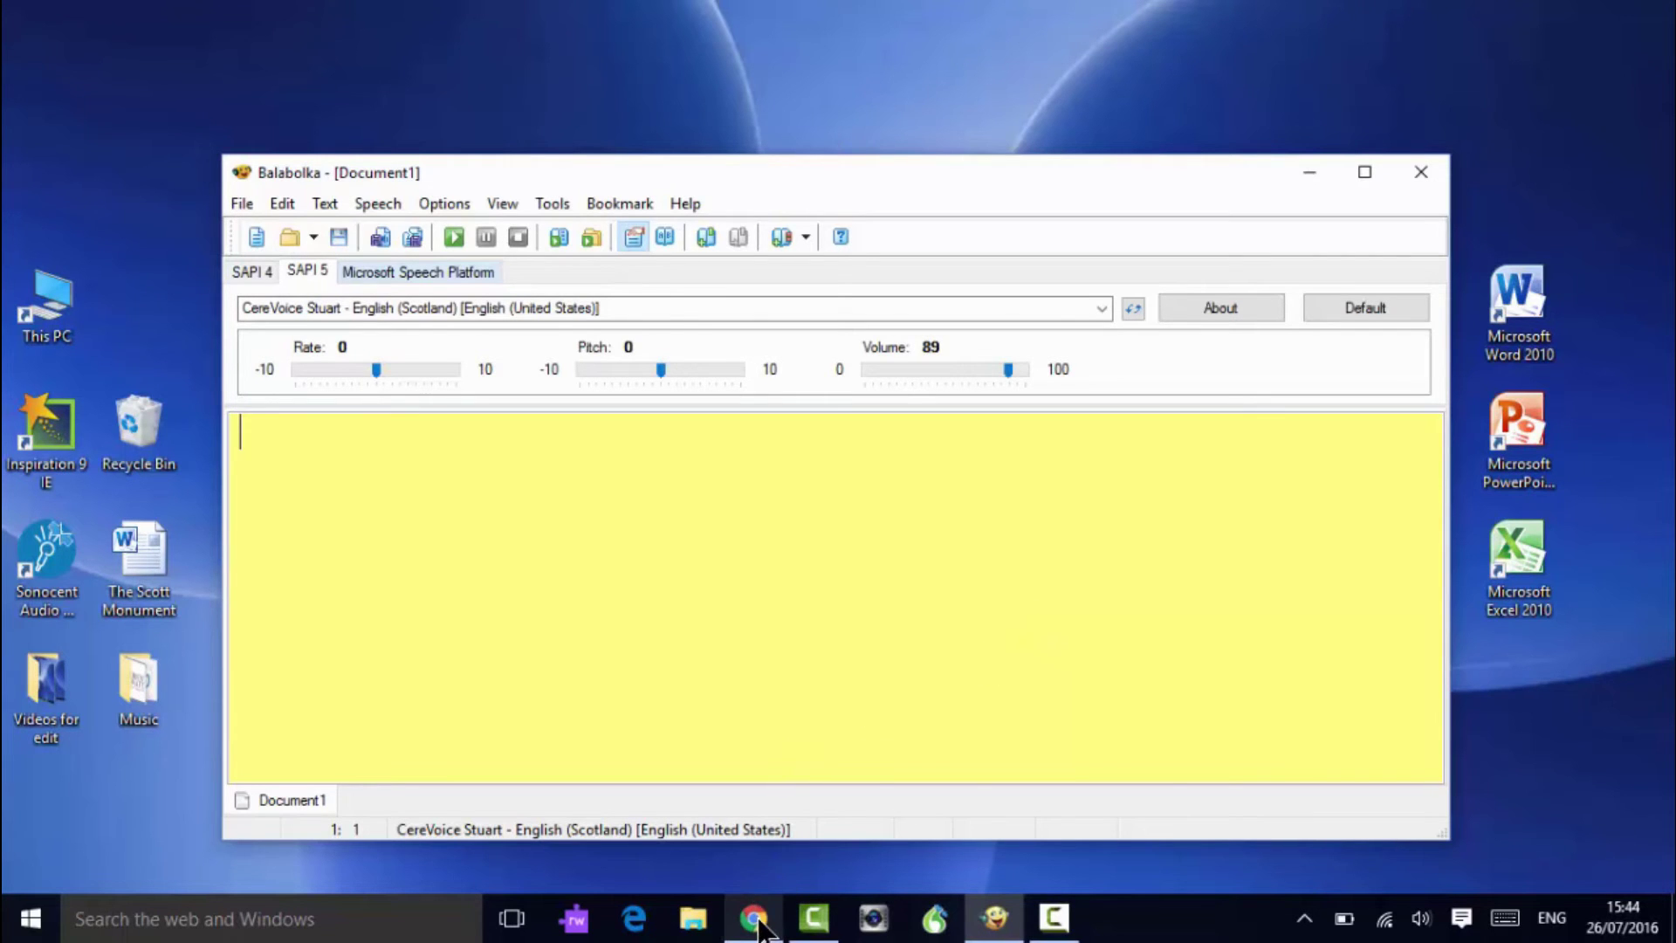
Step: Switch to Chrome and copy the "Harvard Format" heading with the two paragraphs below it from the essay-writing web page
click(755, 918)
click(754, 511)
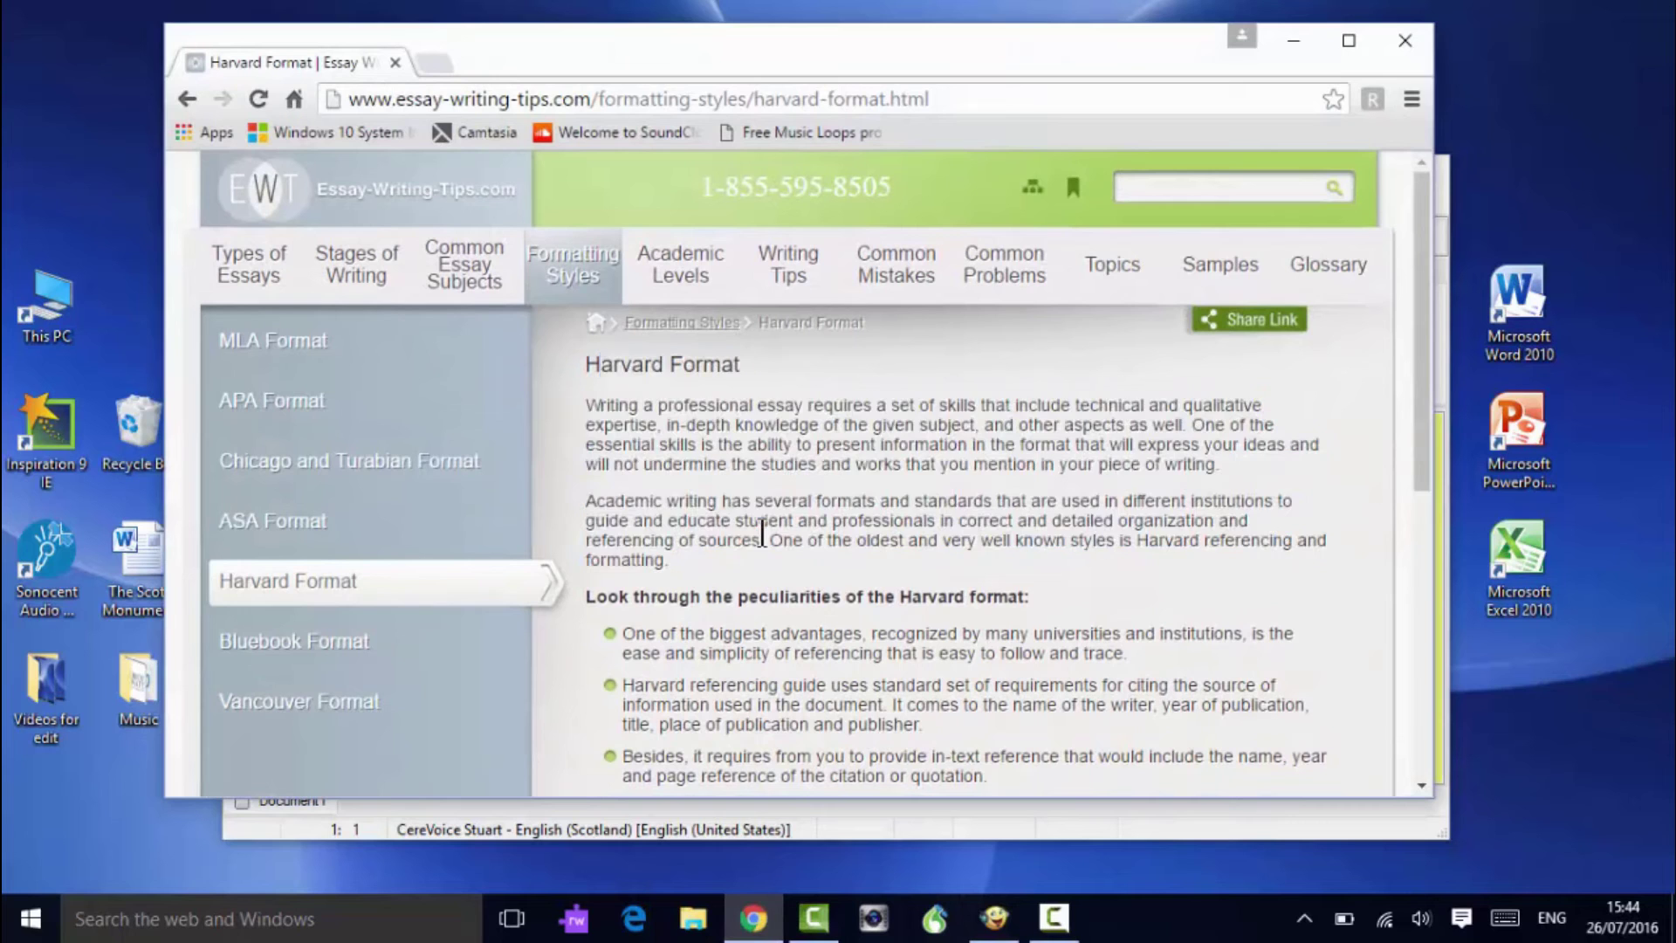
drag(584, 358, 722, 565)
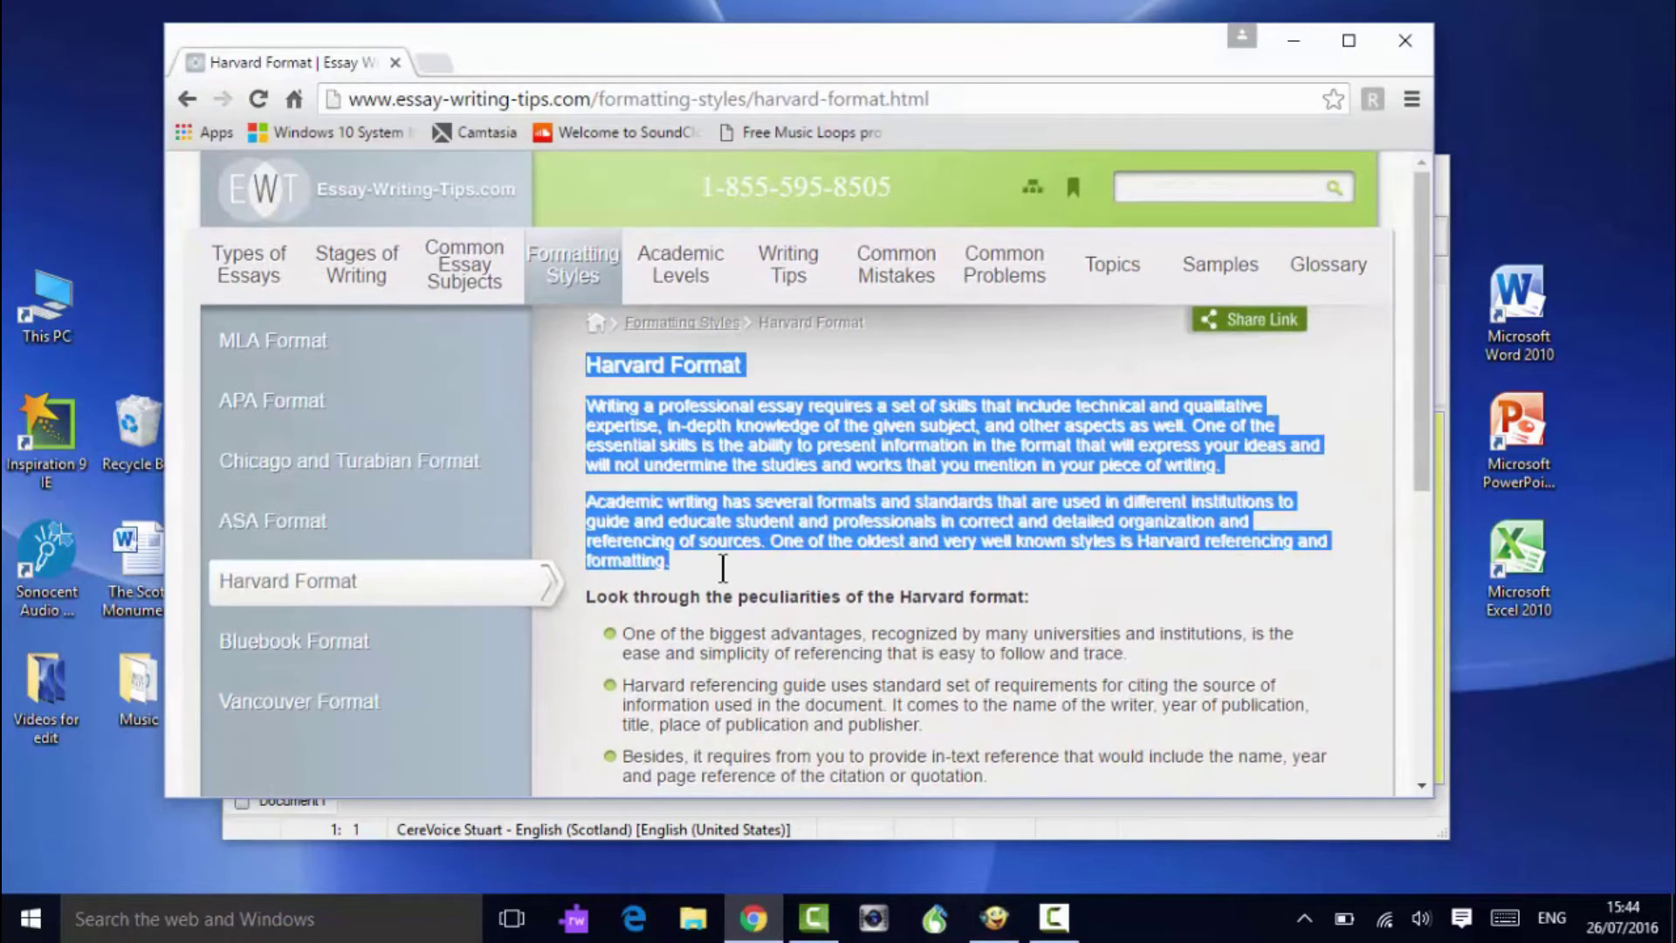
right_click(796, 434)
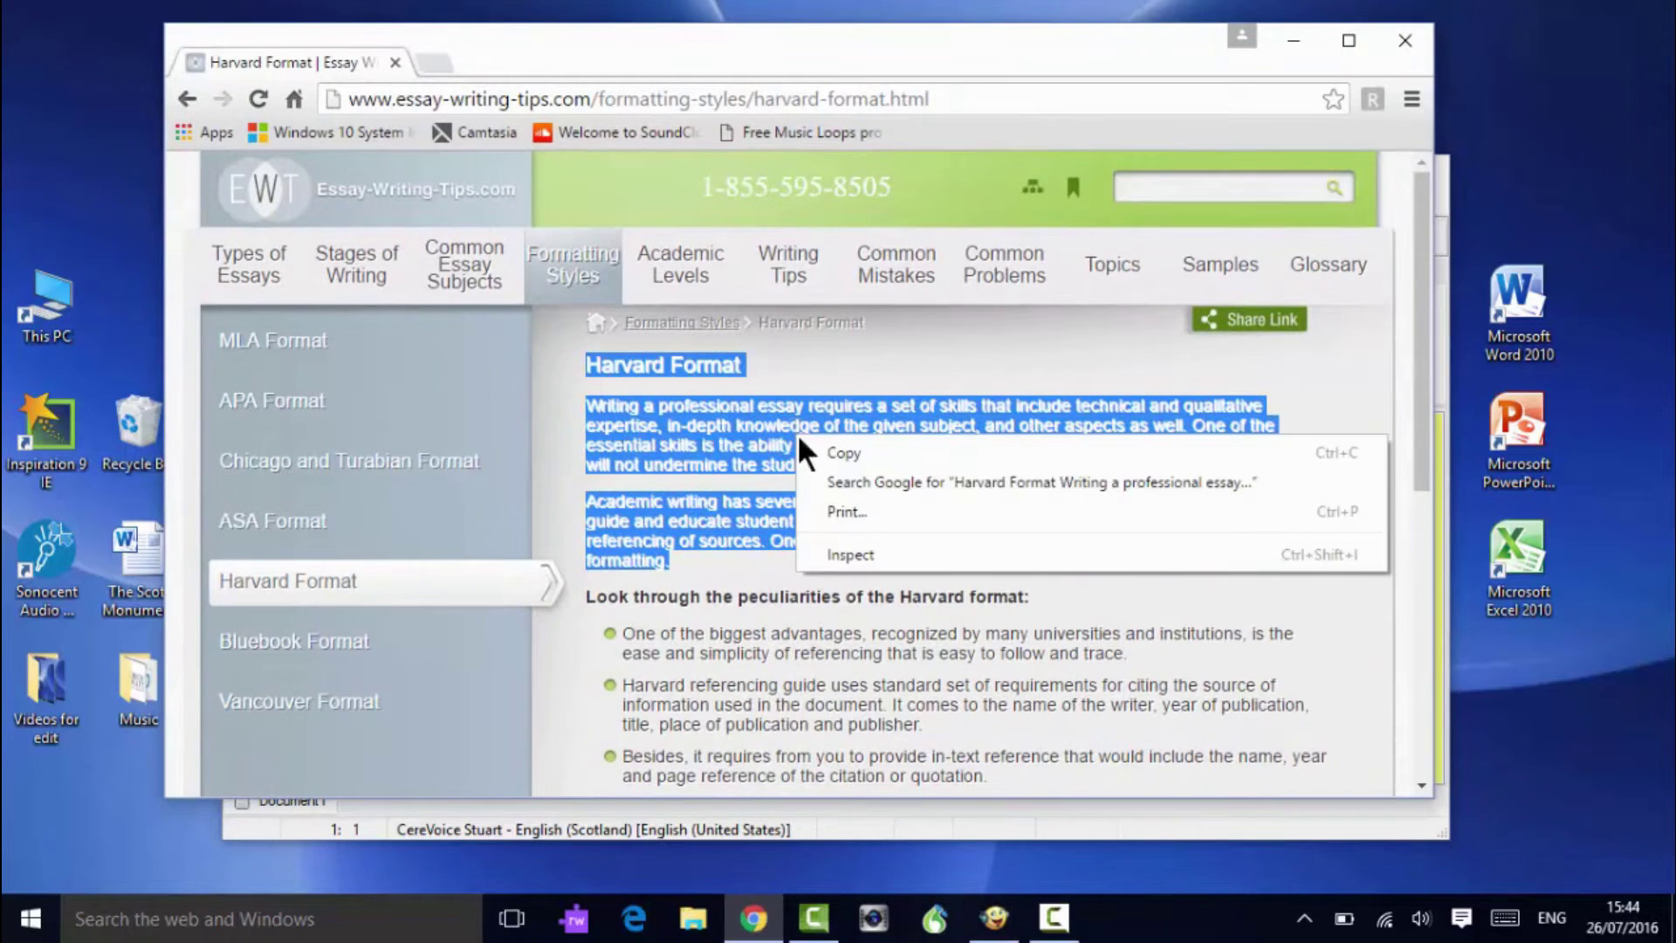
click(843, 452)
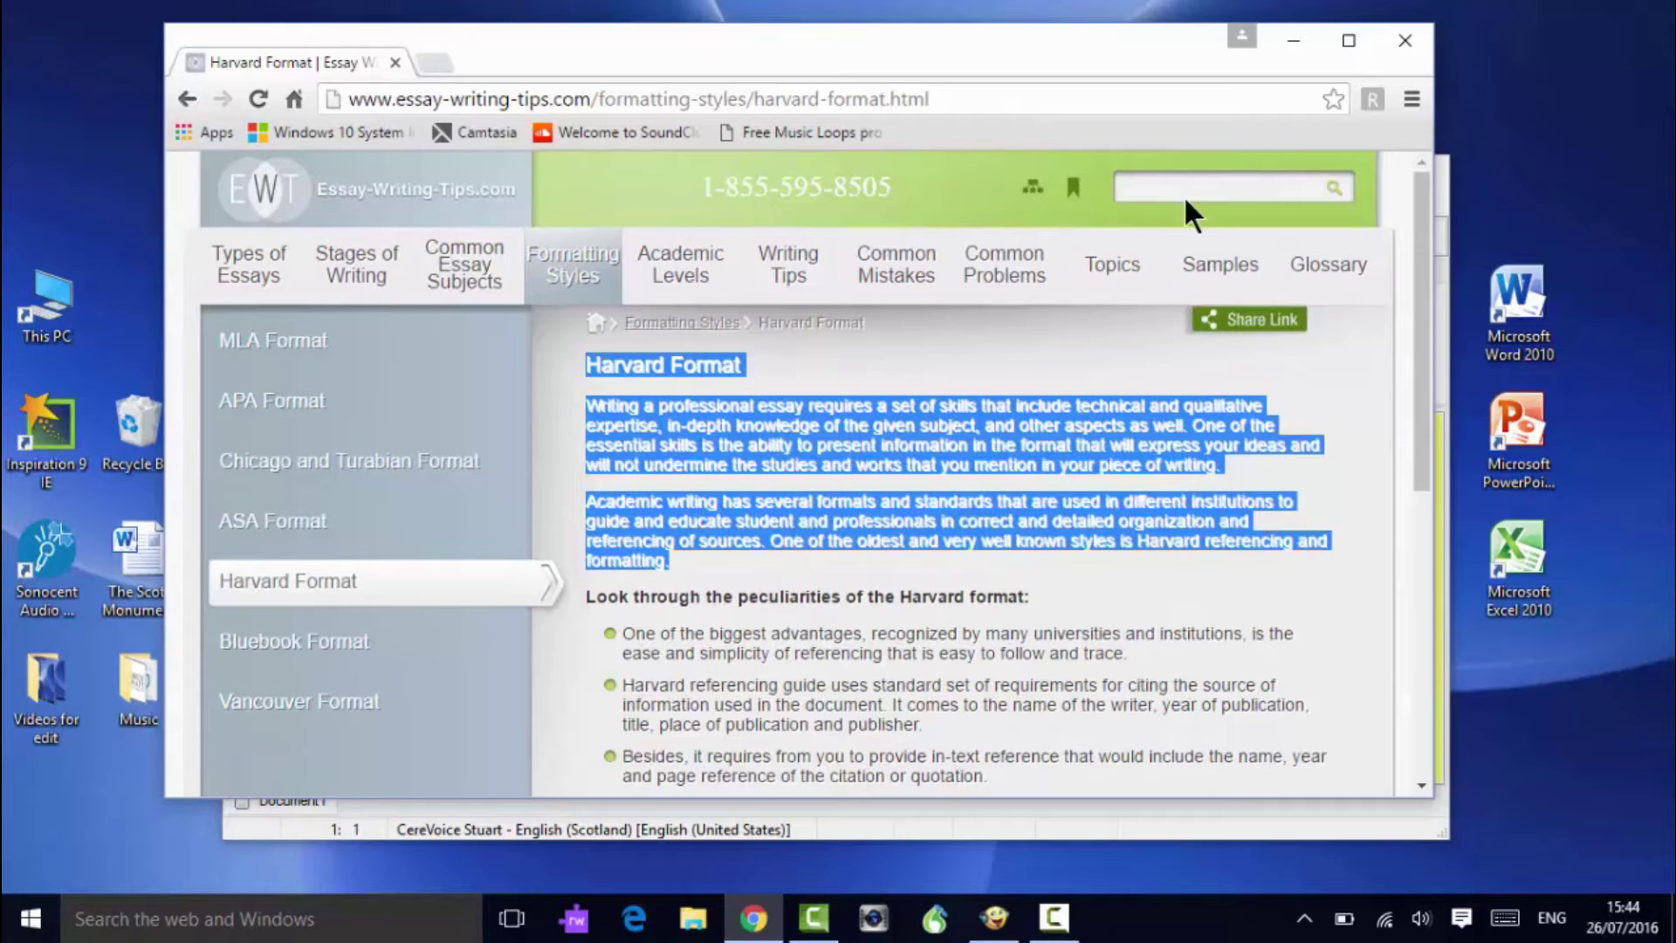
Step: Return to Balabolka, paste the copied text into the empty document and have its beginning read aloud
click(1293, 41)
right_click(550, 454)
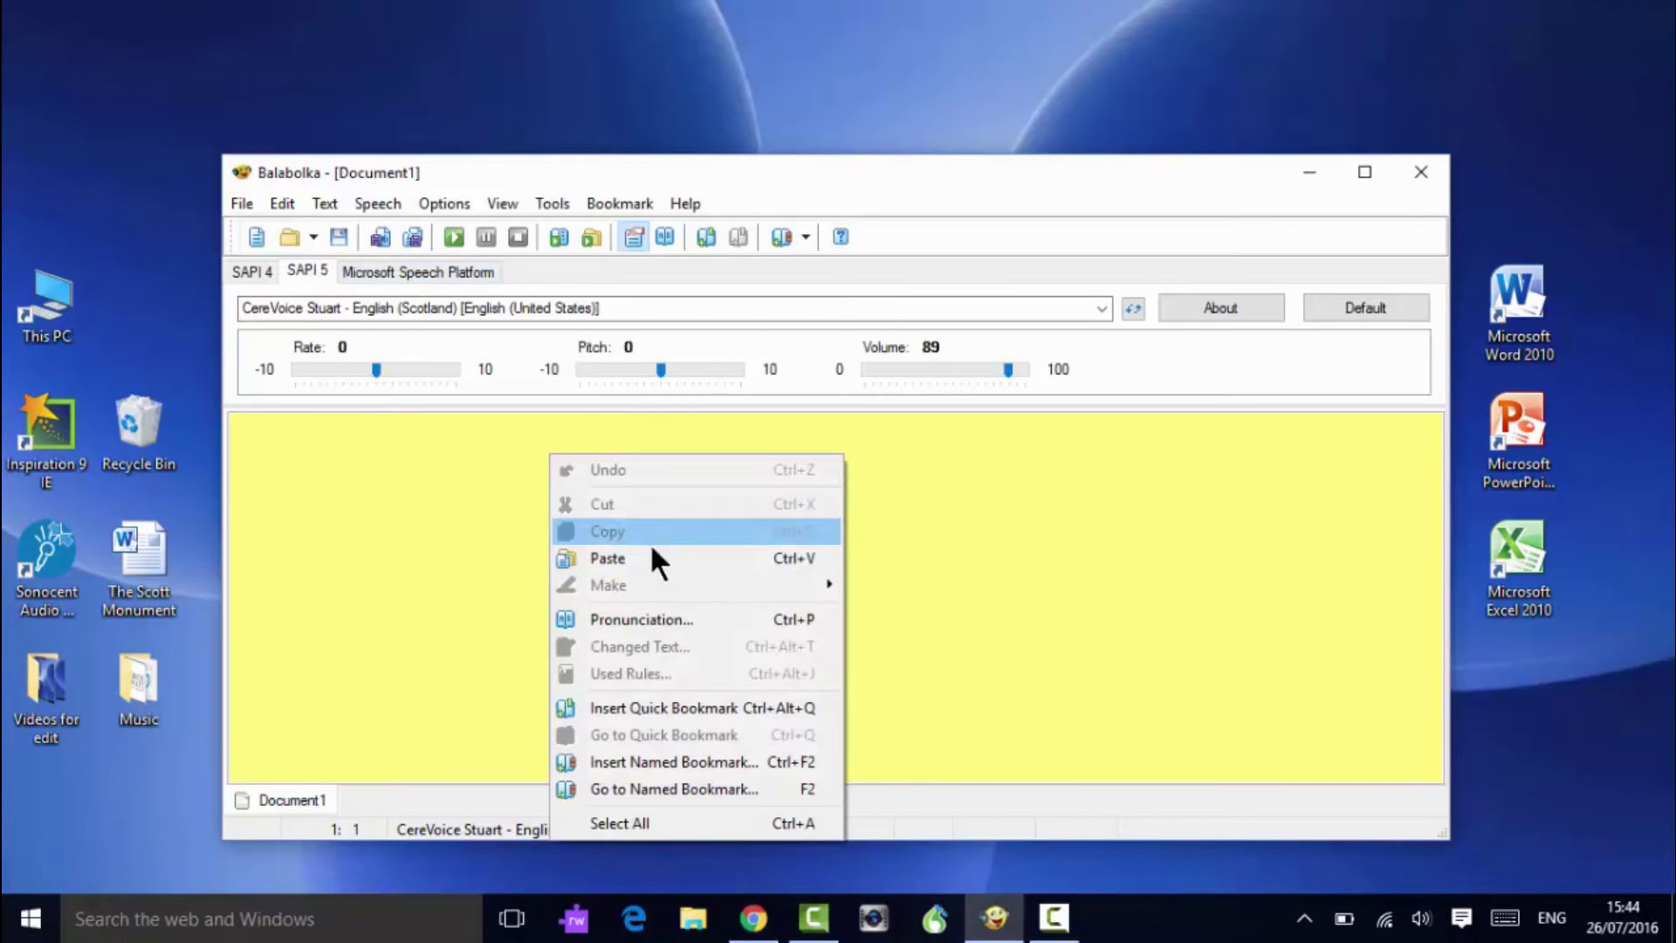
click(647, 555)
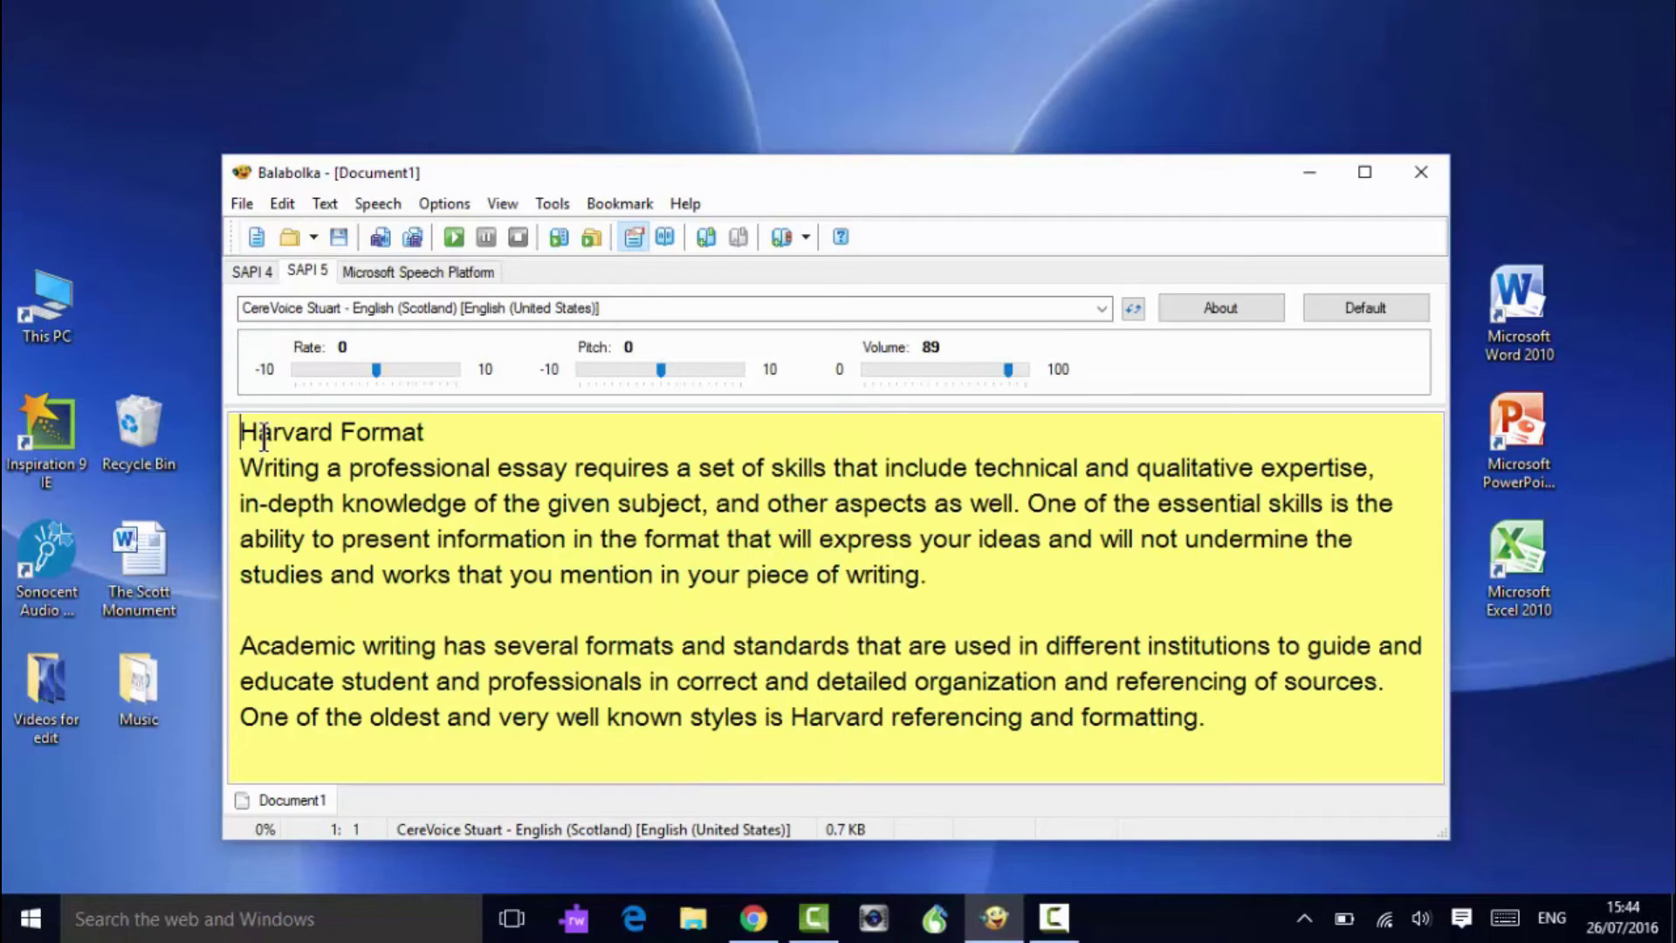
click(453, 235)
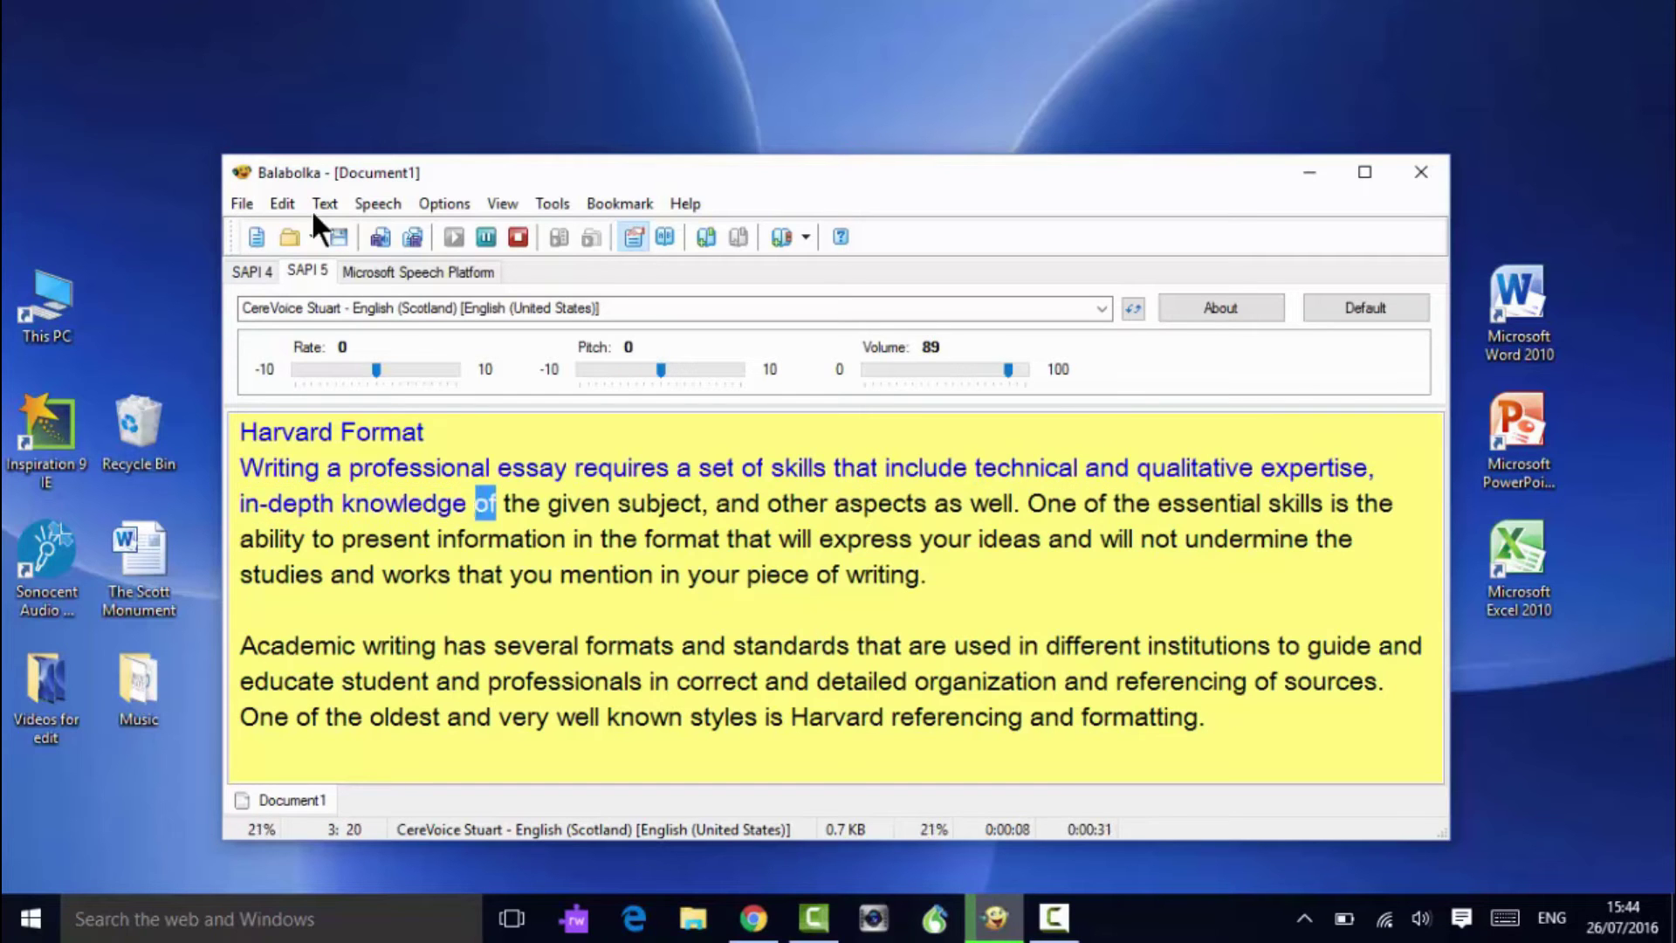
click(518, 234)
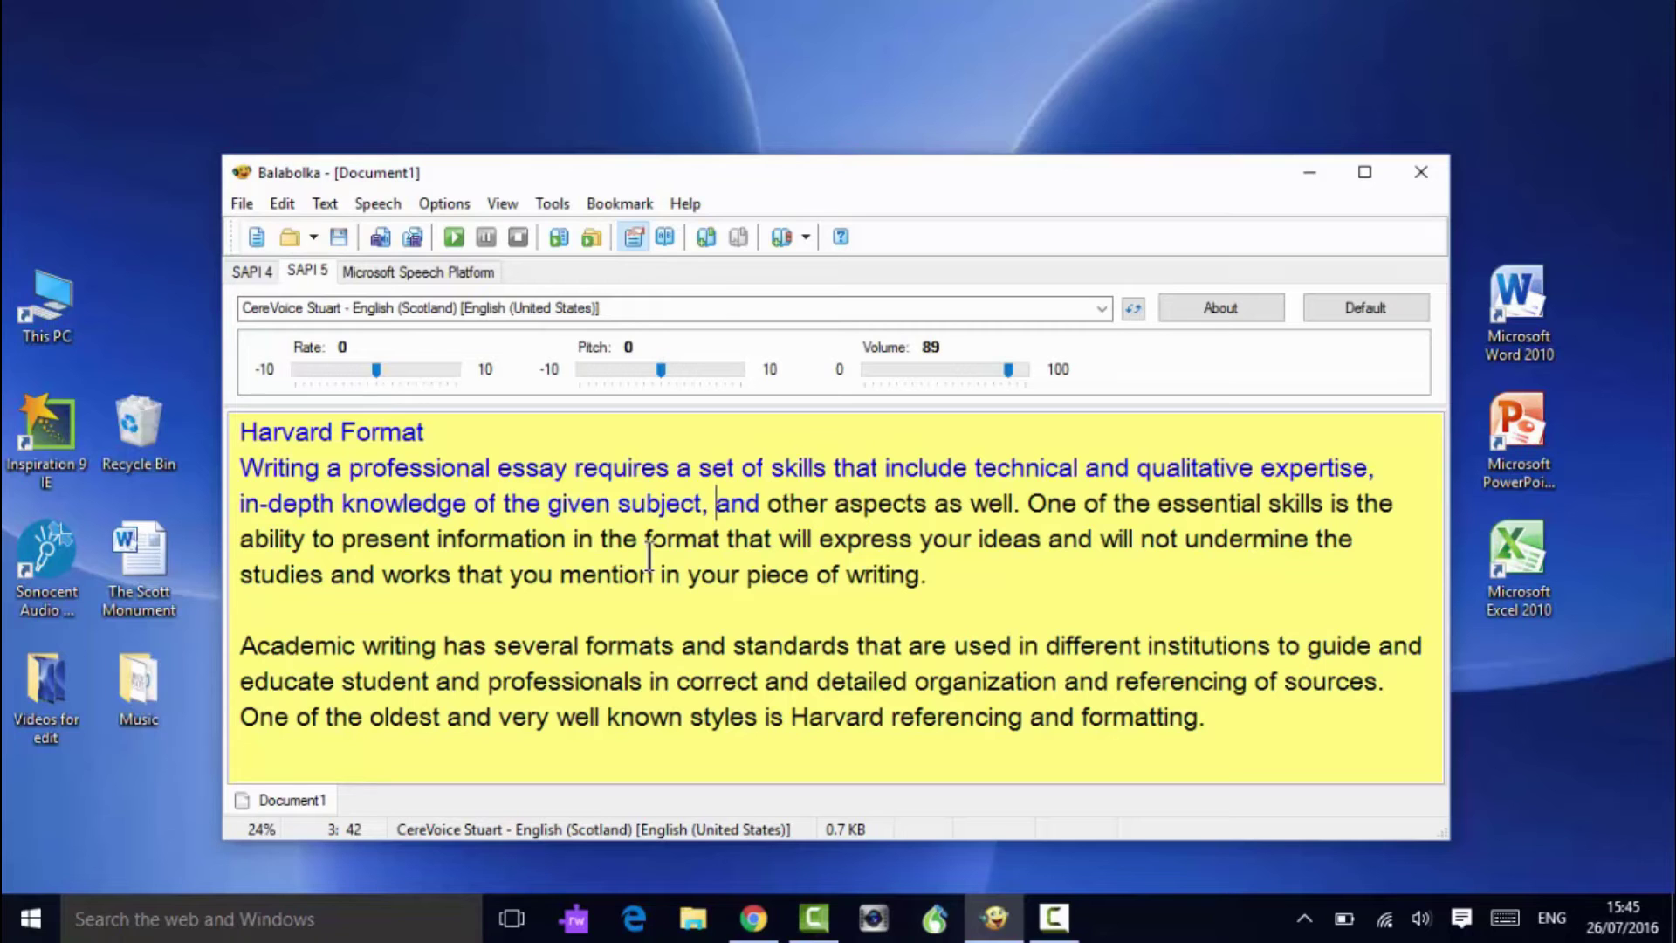
Step: Switch the SAPI 5 voice to CereVoice Heather - English (Scotland) and listen to a passage of the text with it
click(1103, 300)
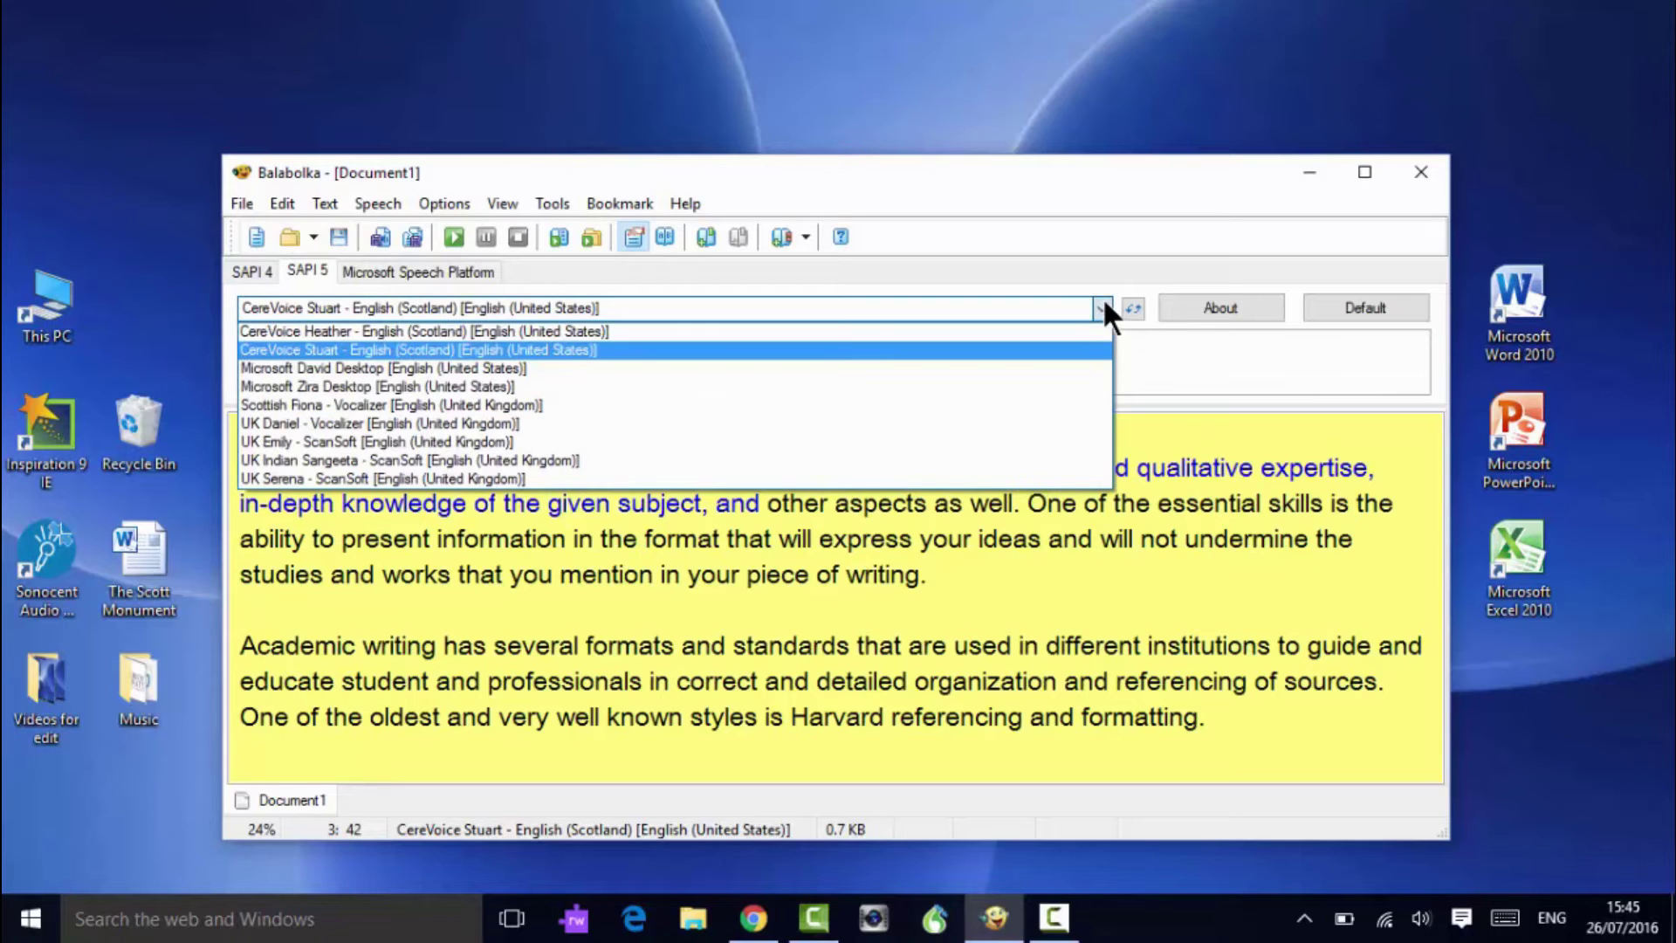
click(389, 331)
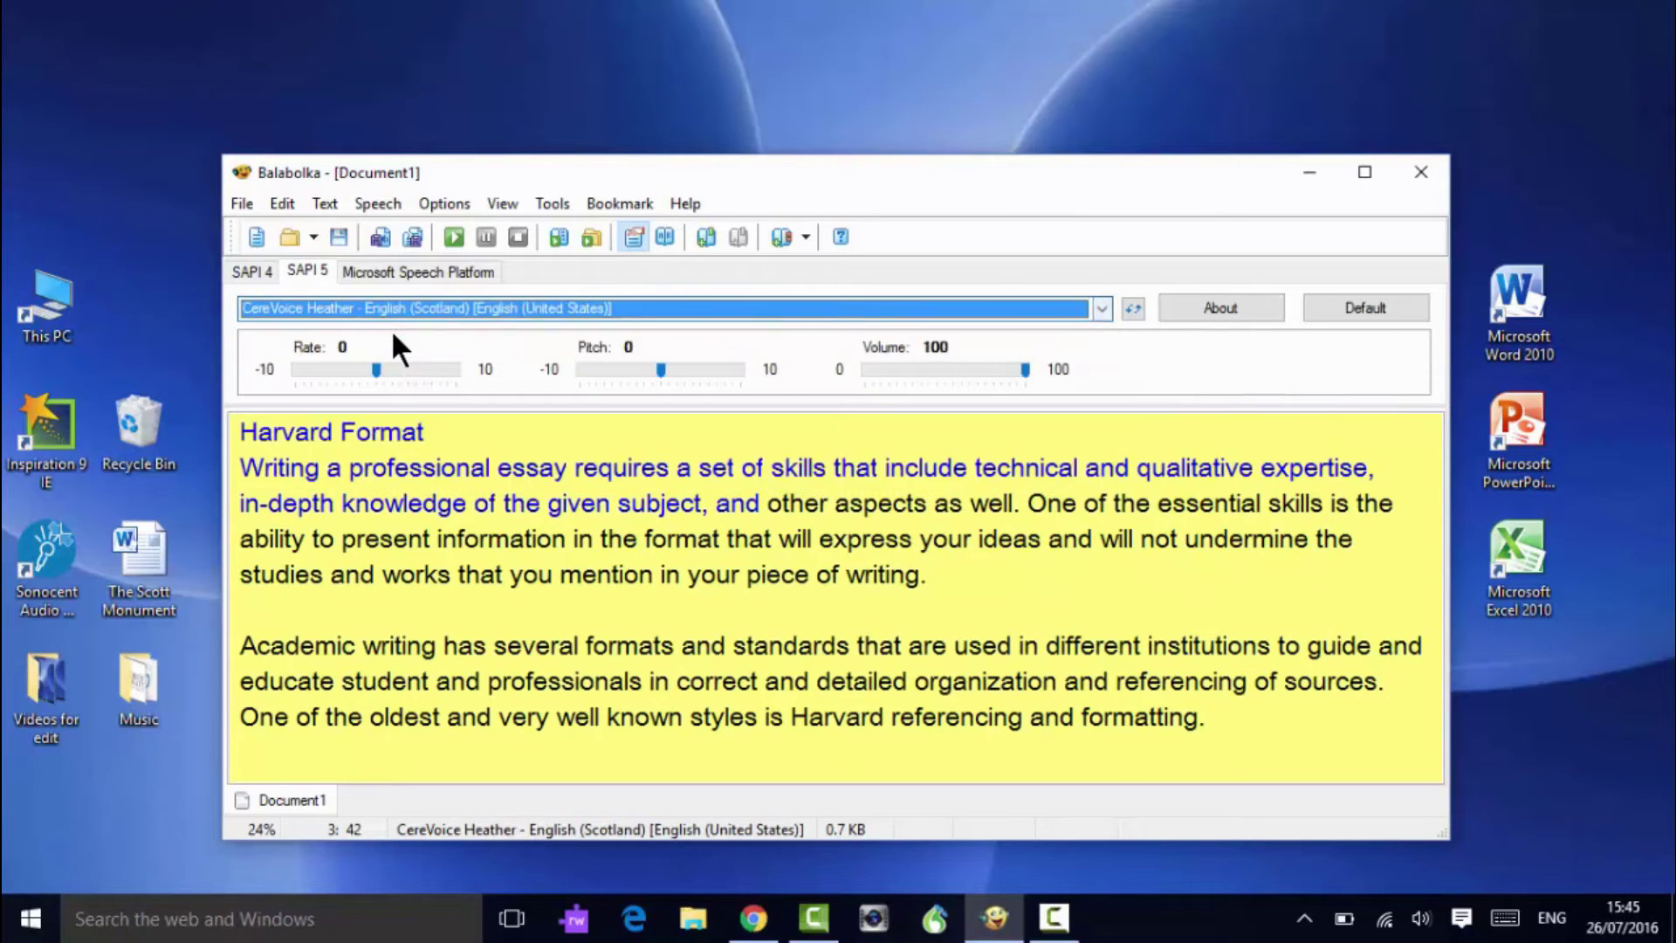
click(455, 236)
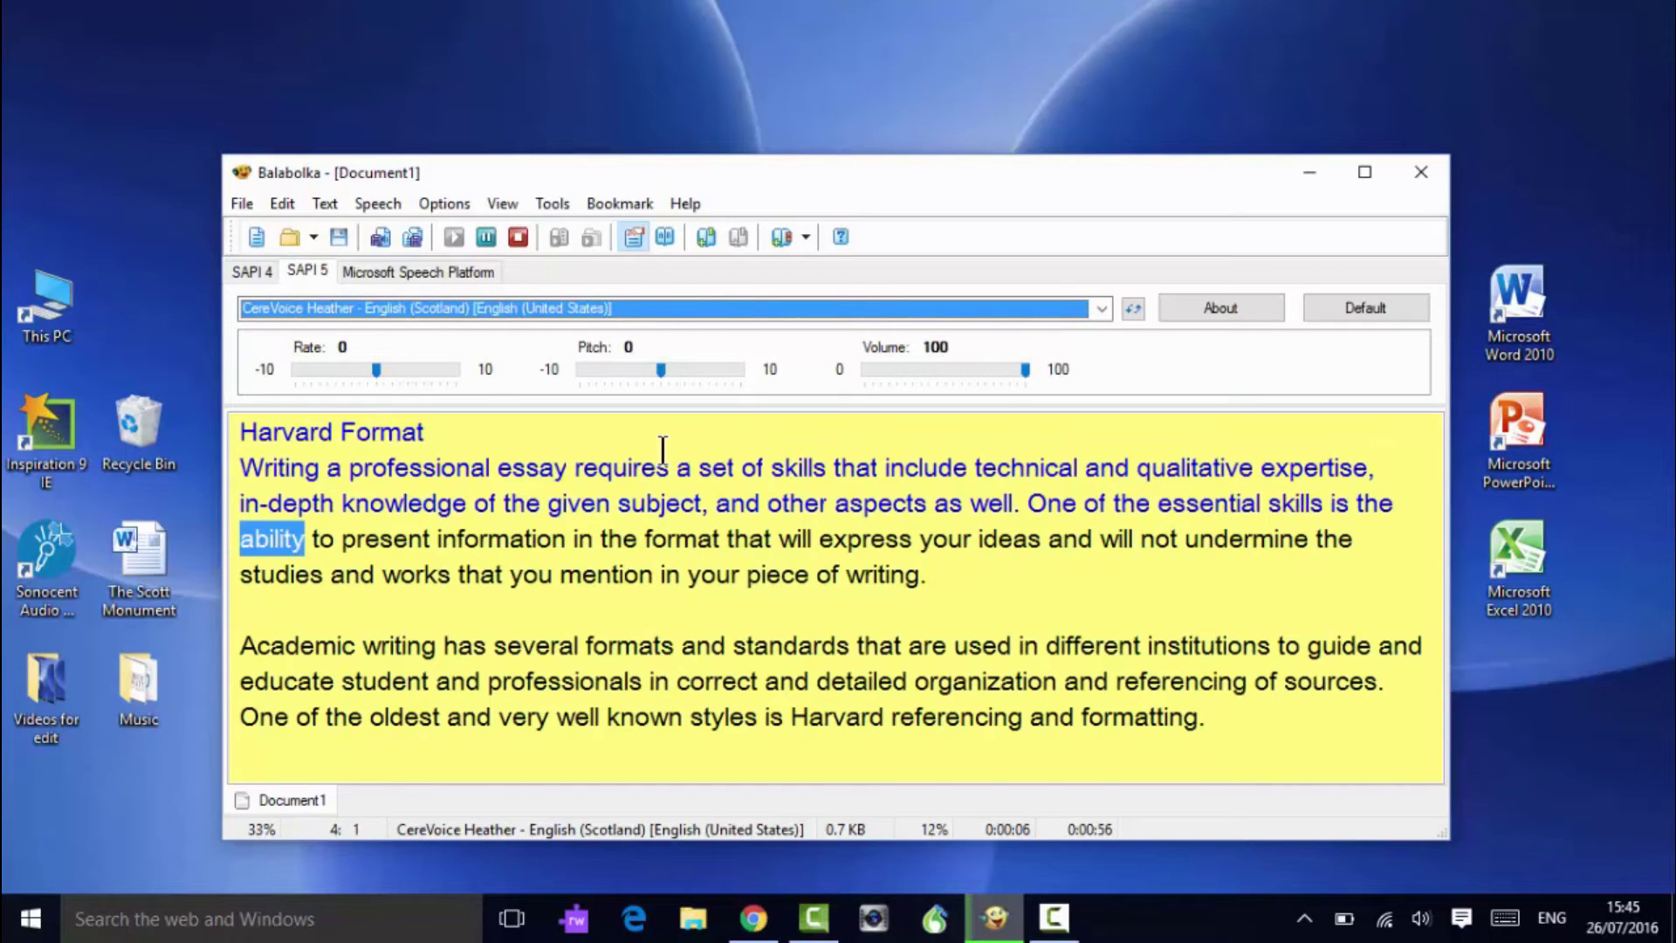
click(522, 234)
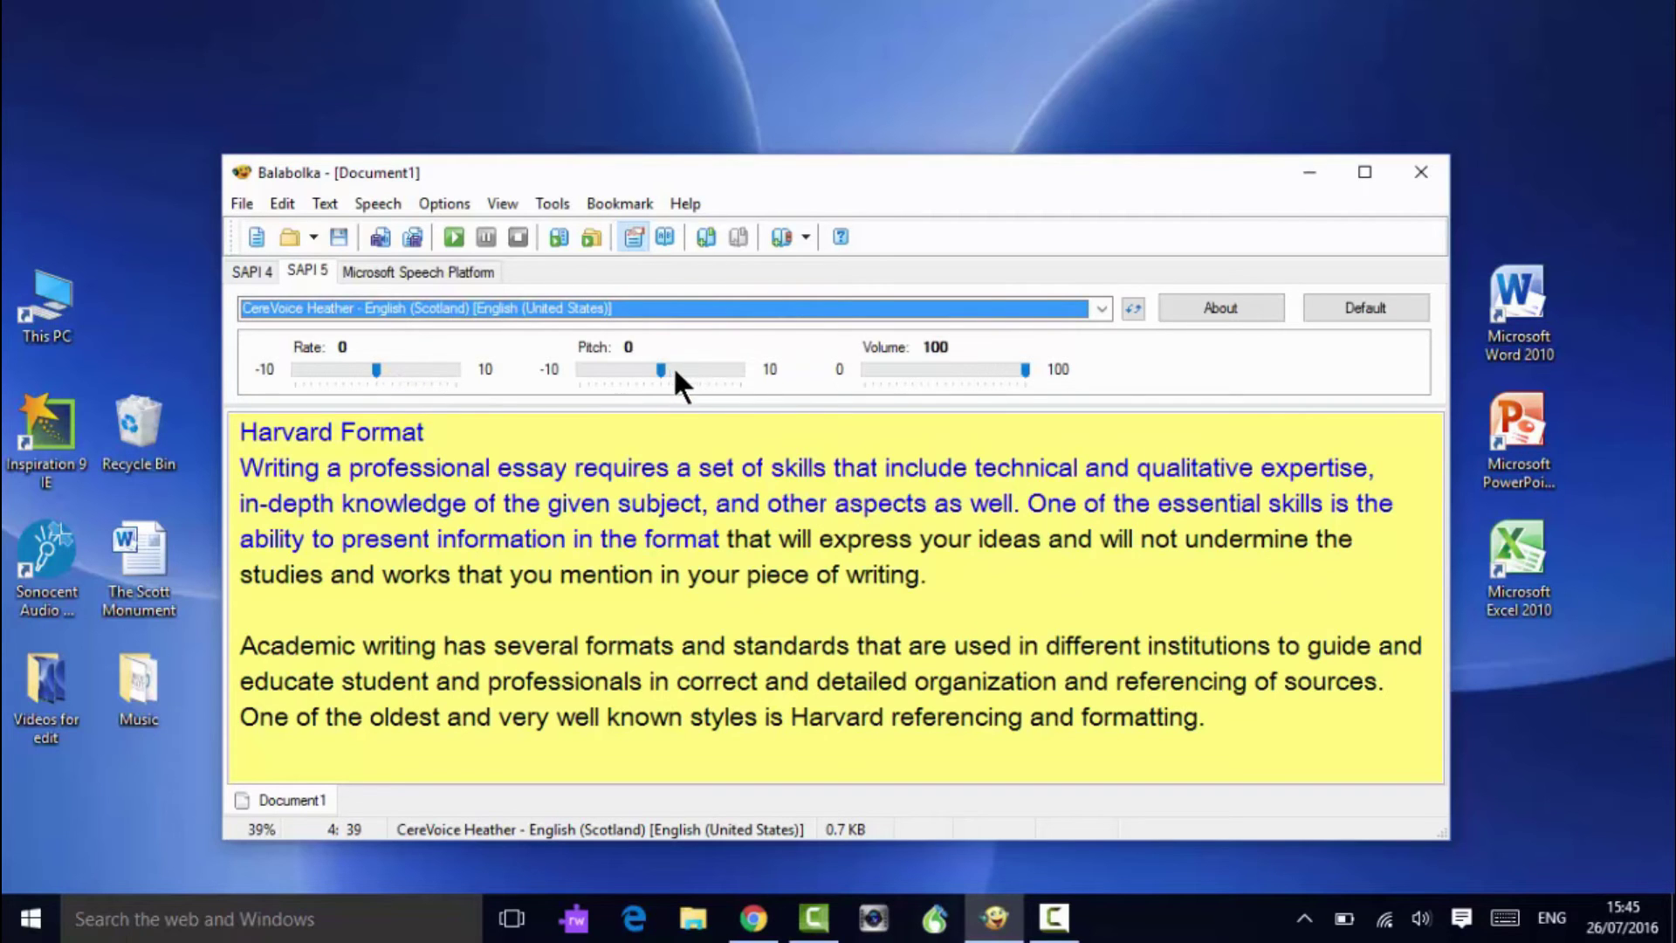
Step: Set the voice volume to 90 and save the text to the Desktop as an MP3 audio file named test
drag(1020, 366, 1011, 367)
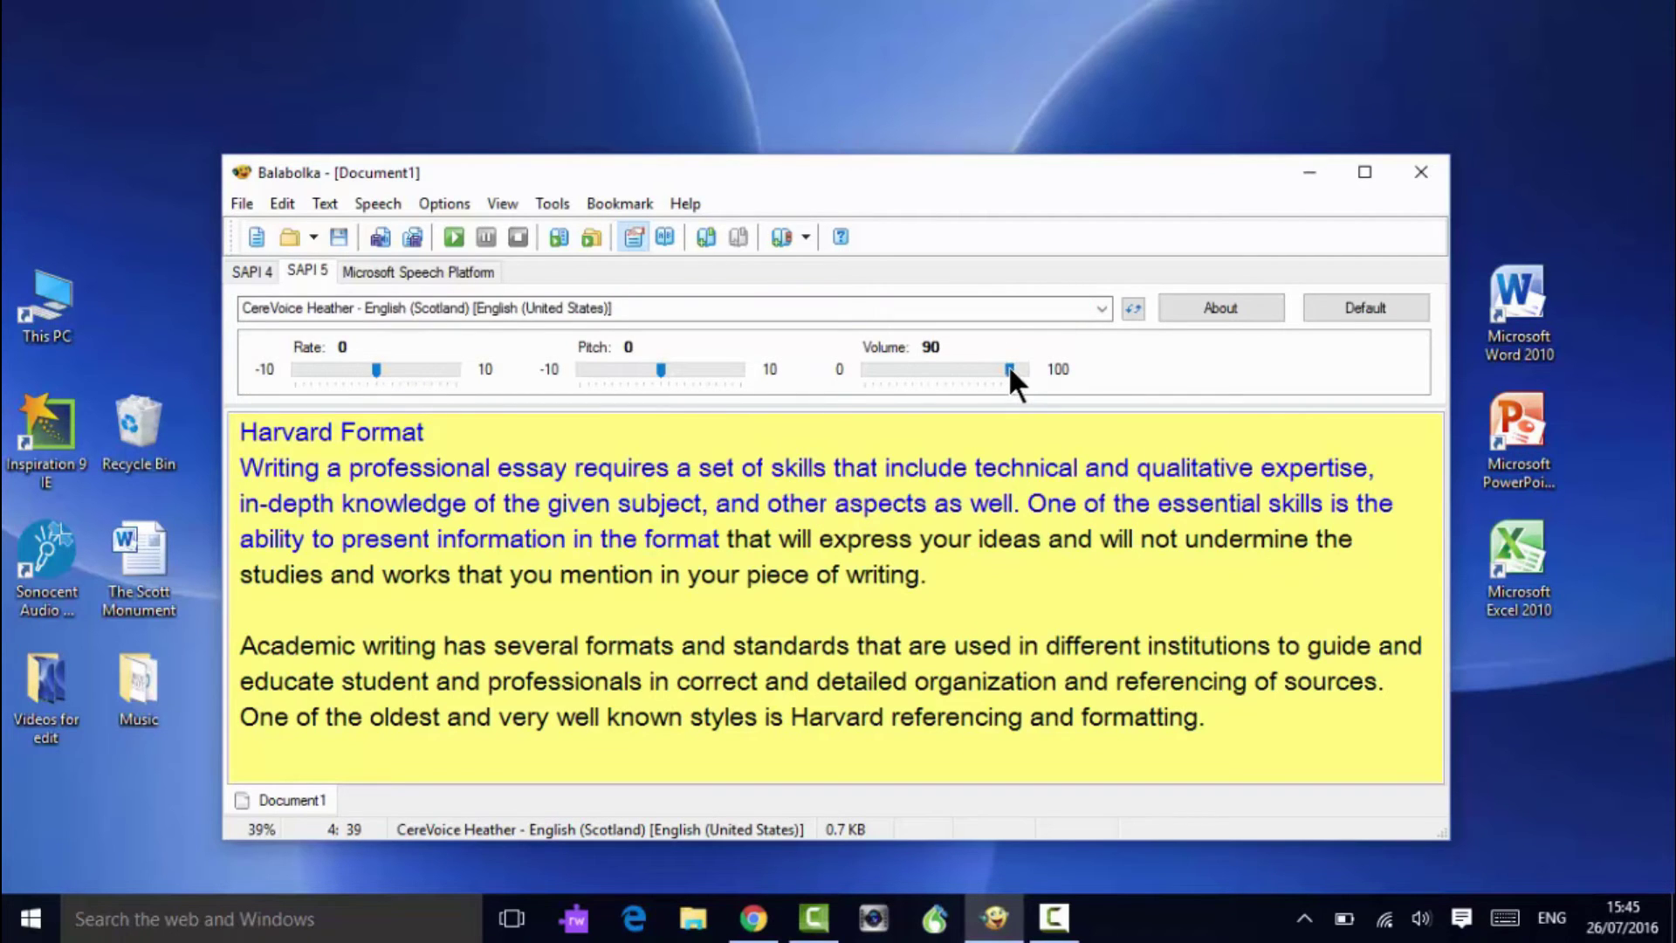
click(961, 503)
click(239, 204)
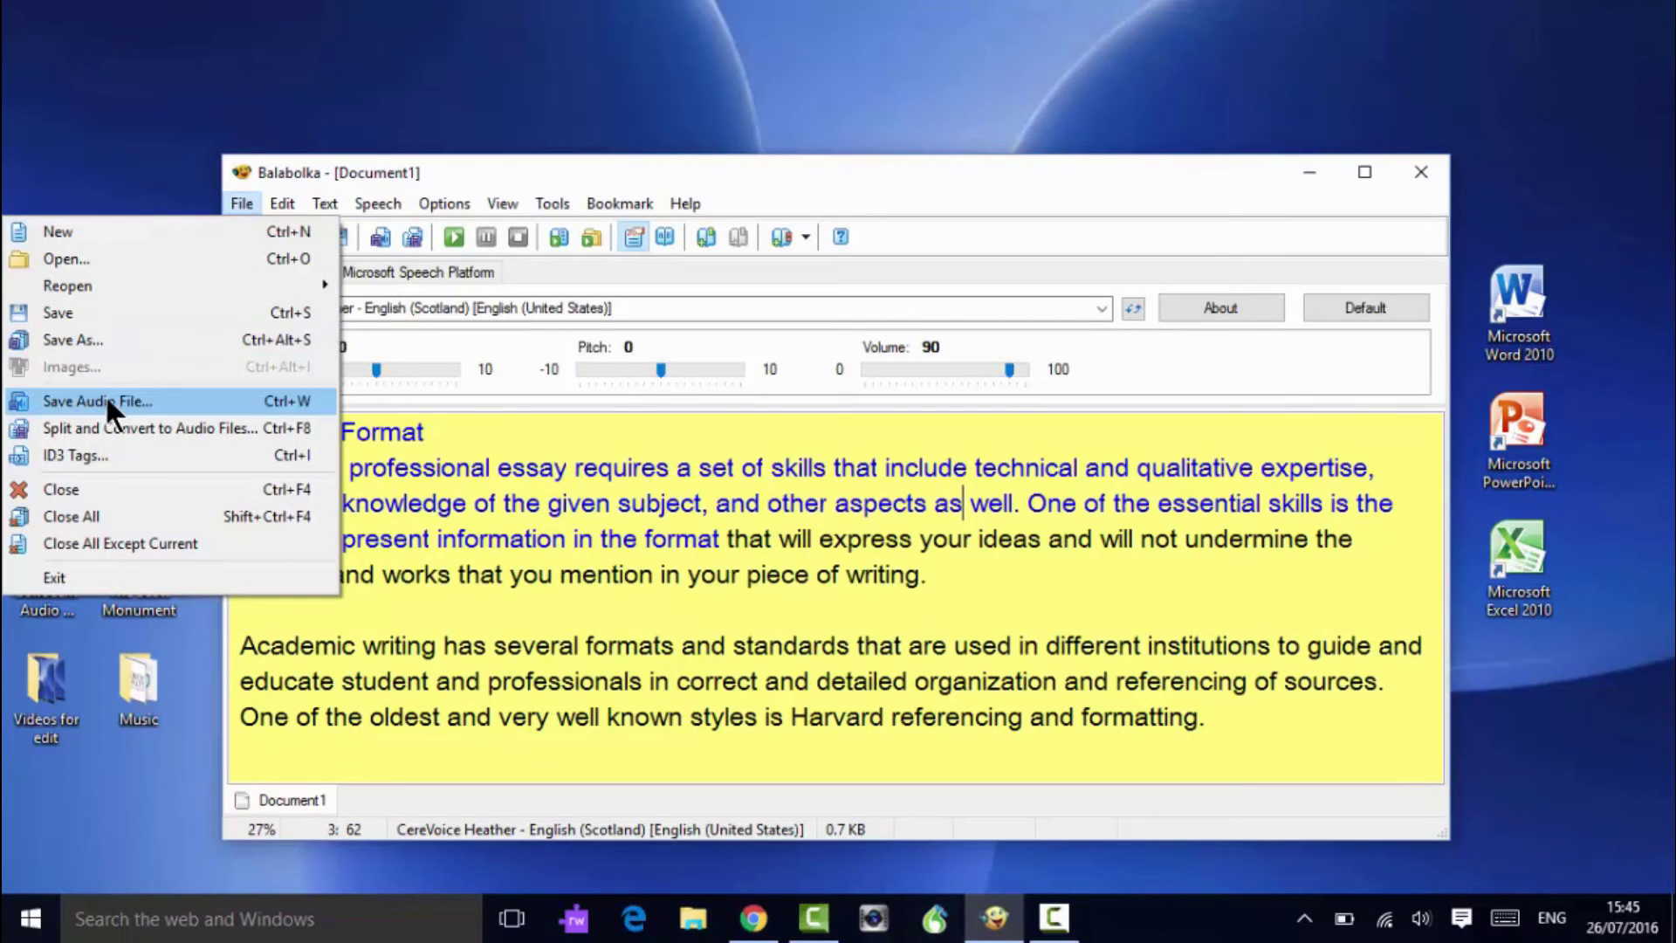
click(78, 400)
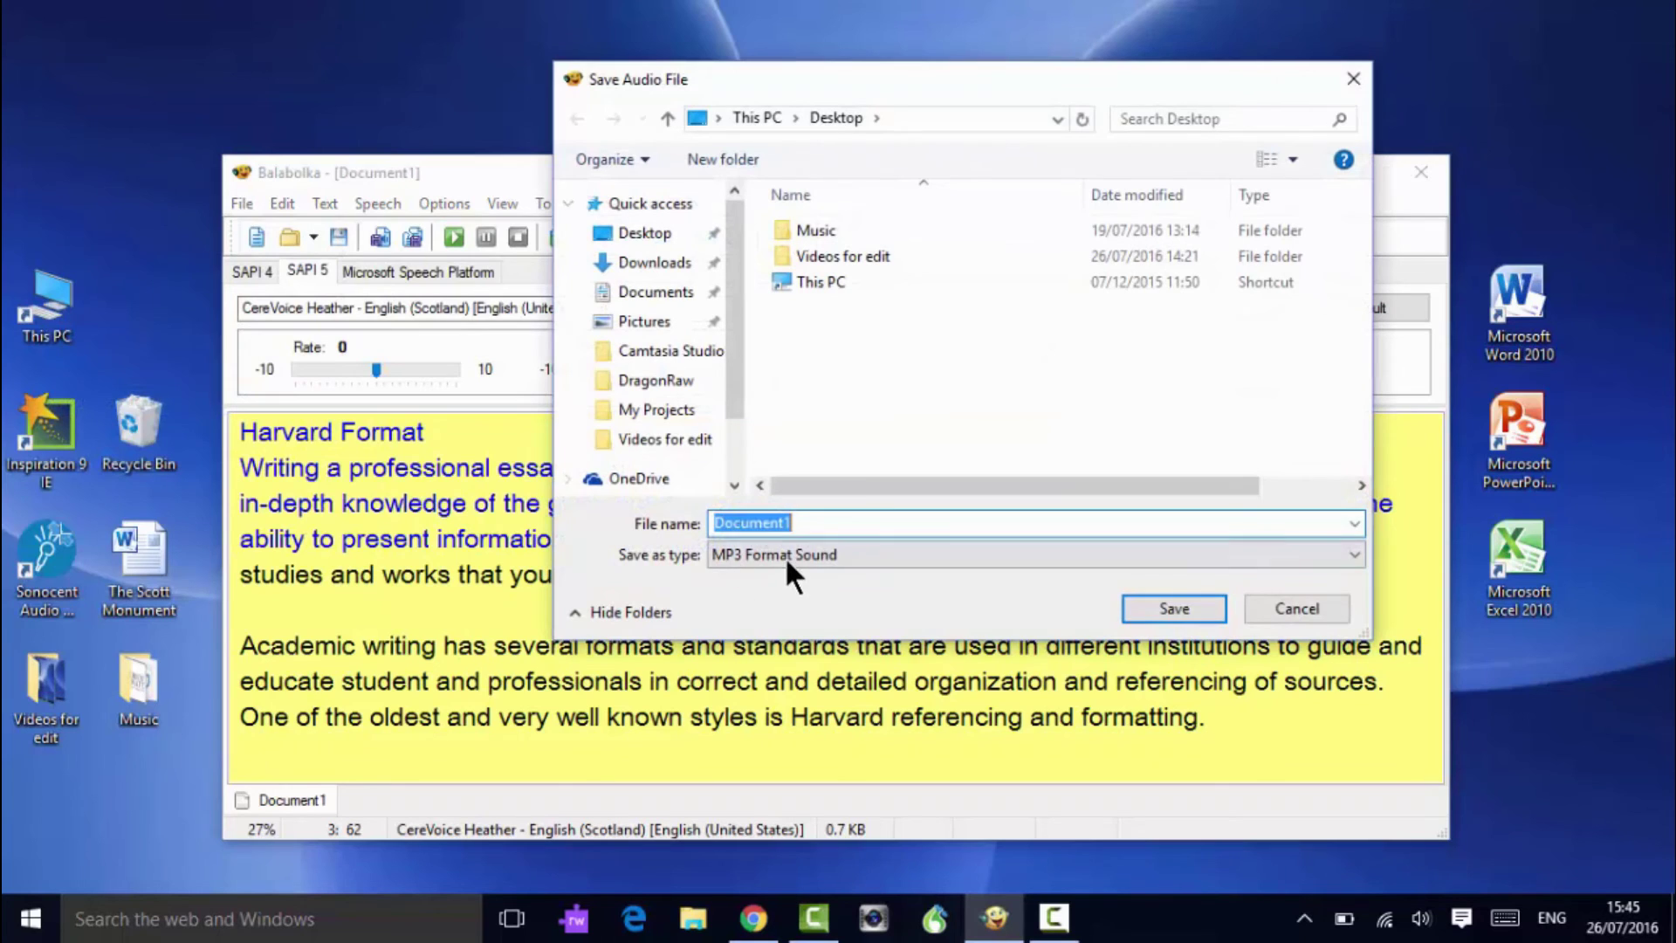
text(test)
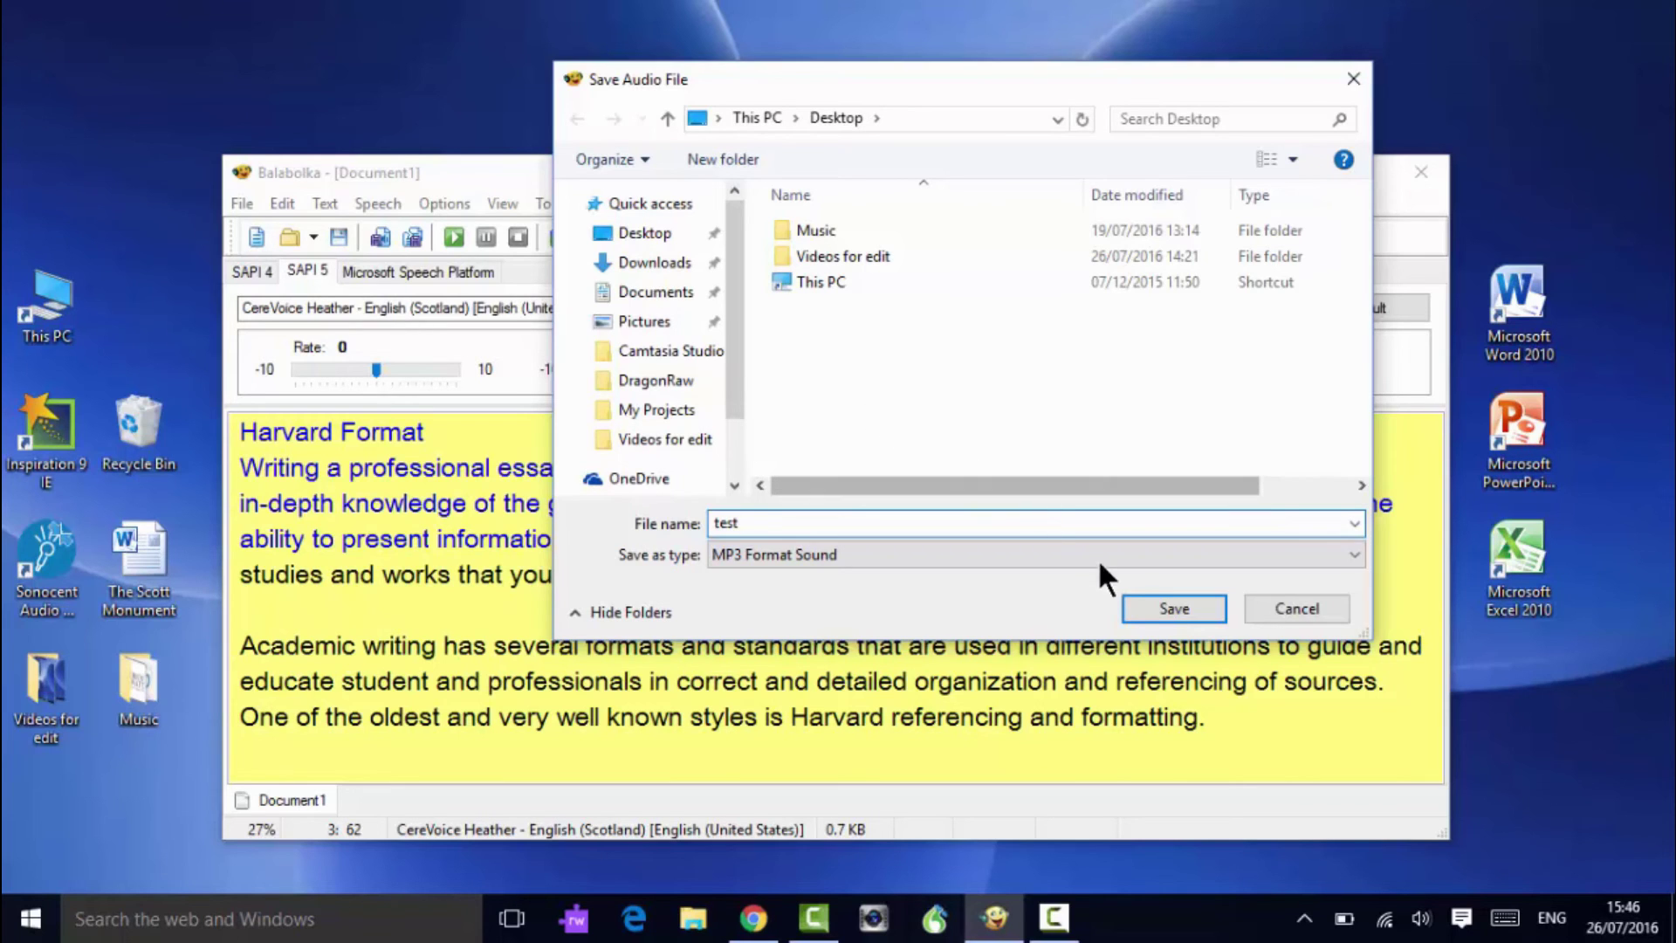
click(1159, 611)
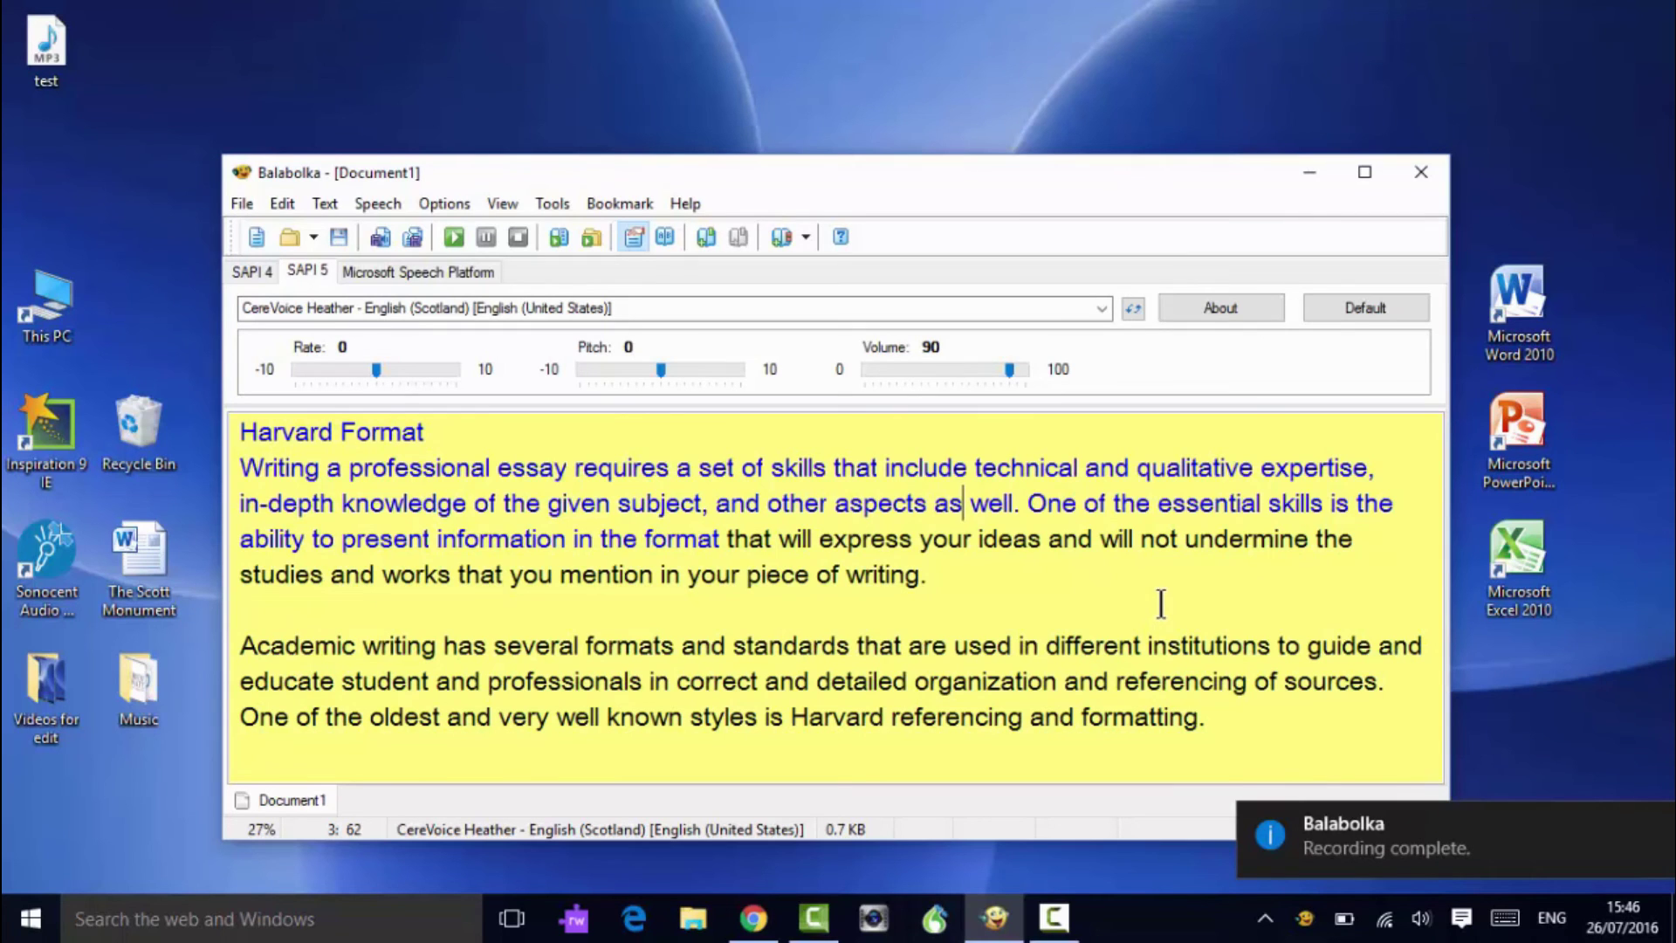
Step: Minimize Balabolka and move the test MP3 file to the middle of the desktop
click(1307, 173)
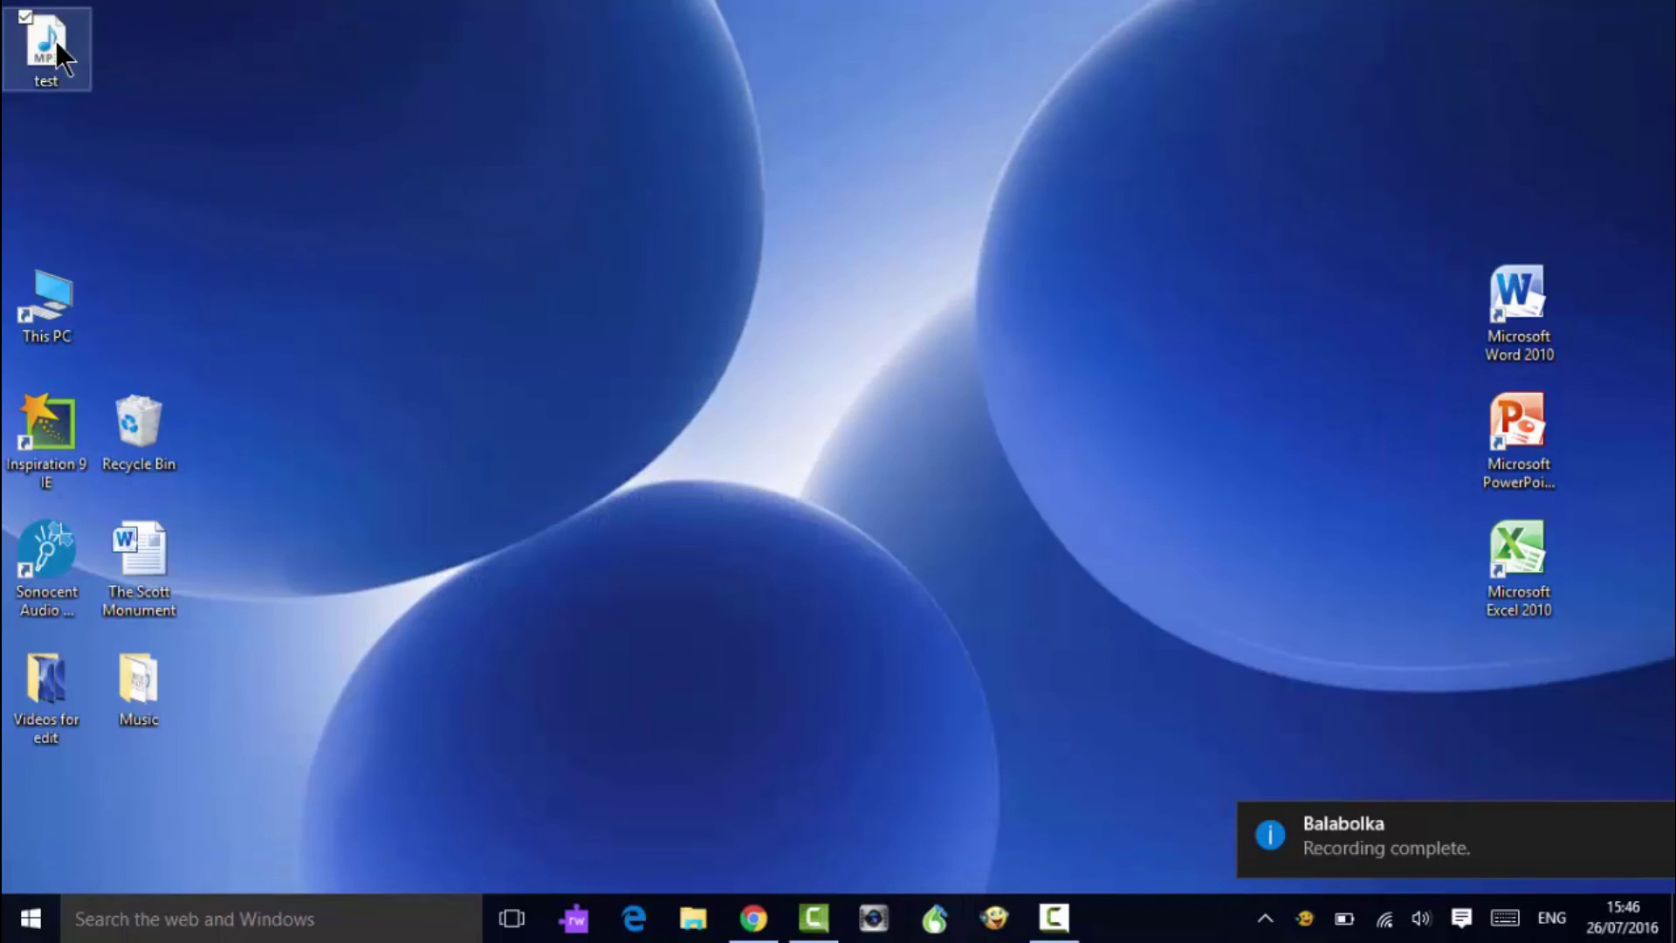
drag(55, 40, 737, 412)
drag(832, 465, 883, 464)
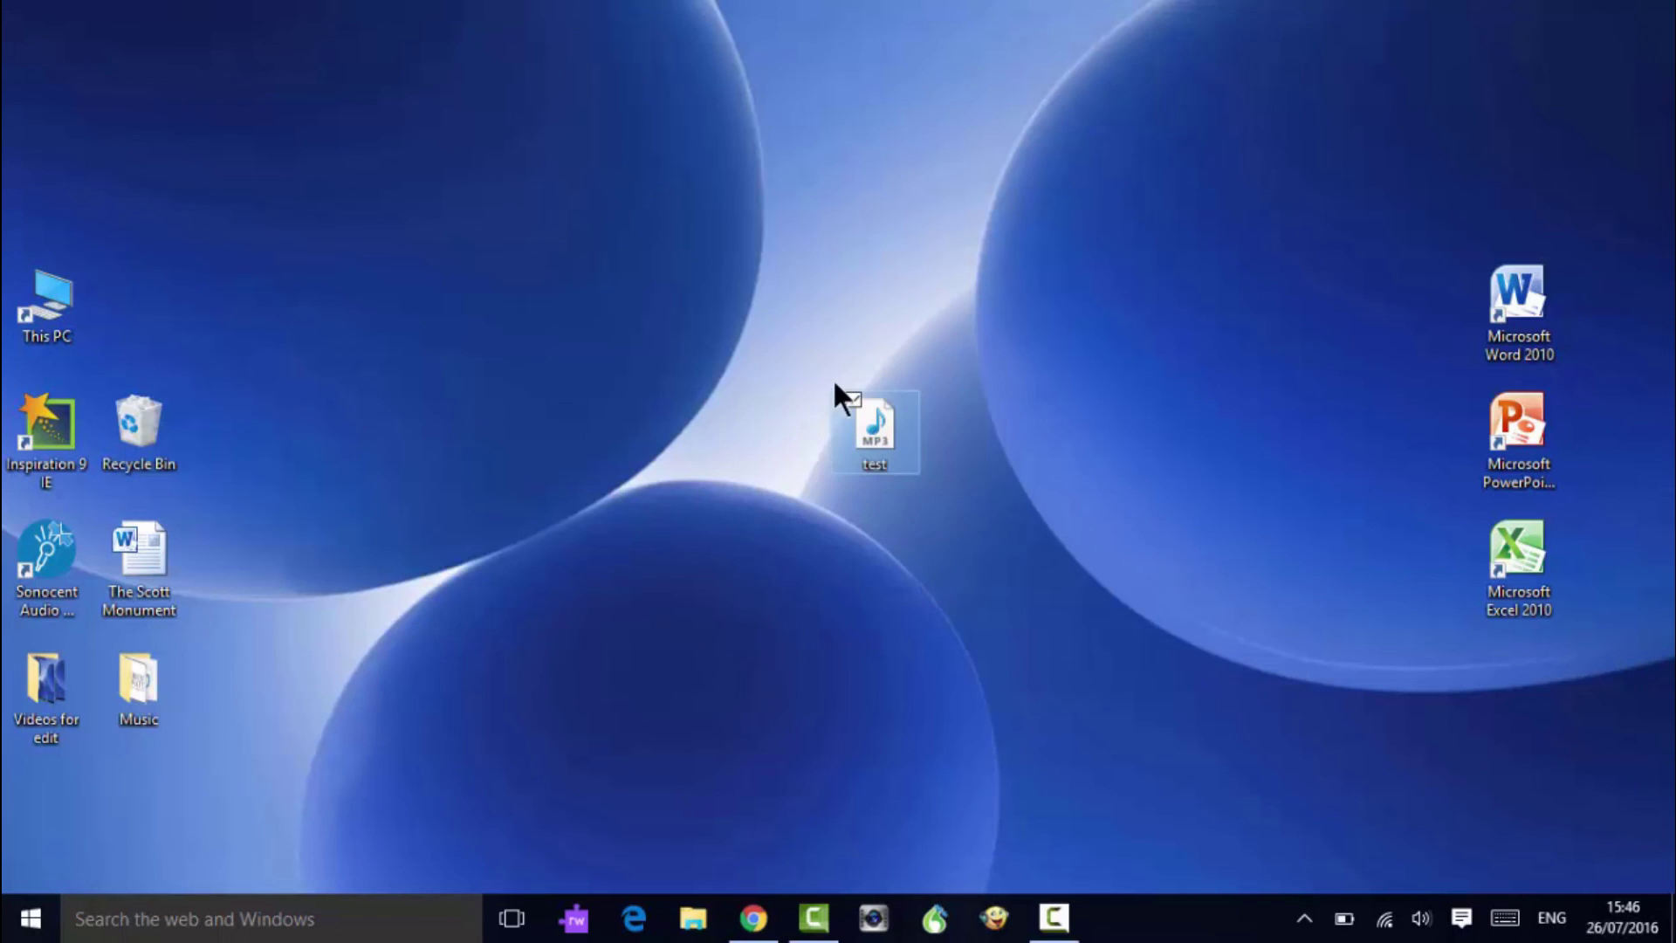
Step: Play the beginning of the test MP3 file in the media player, pause it and close the player
double_click(880, 418)
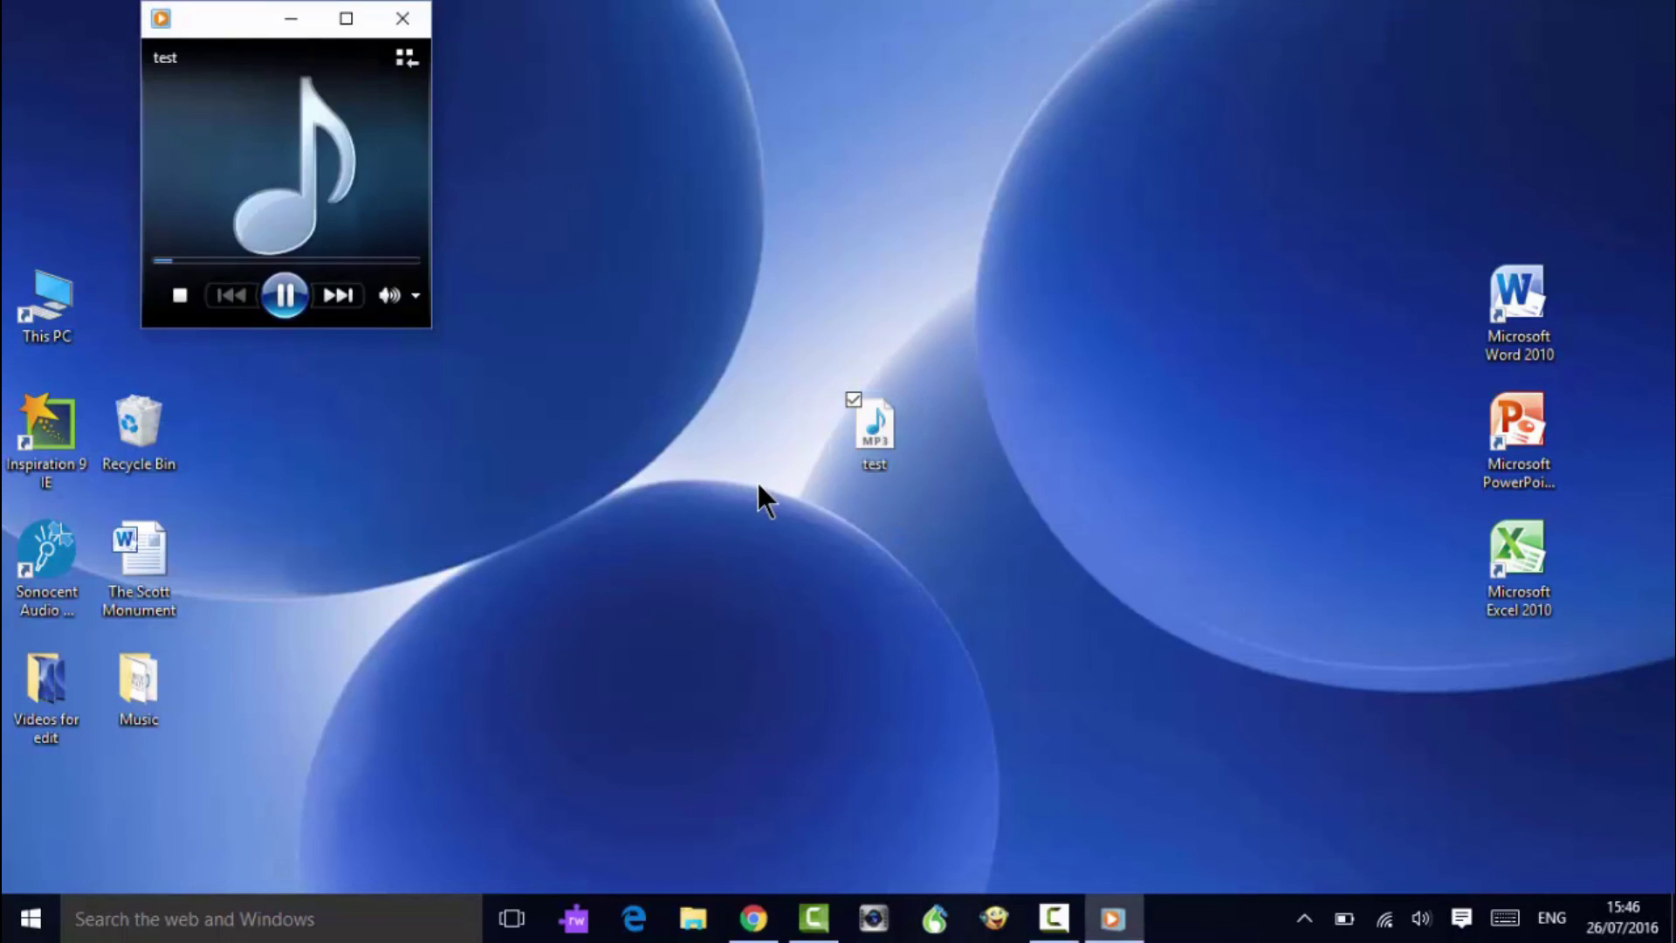
click(285, 295)
drag(243, 21, 581, 305)
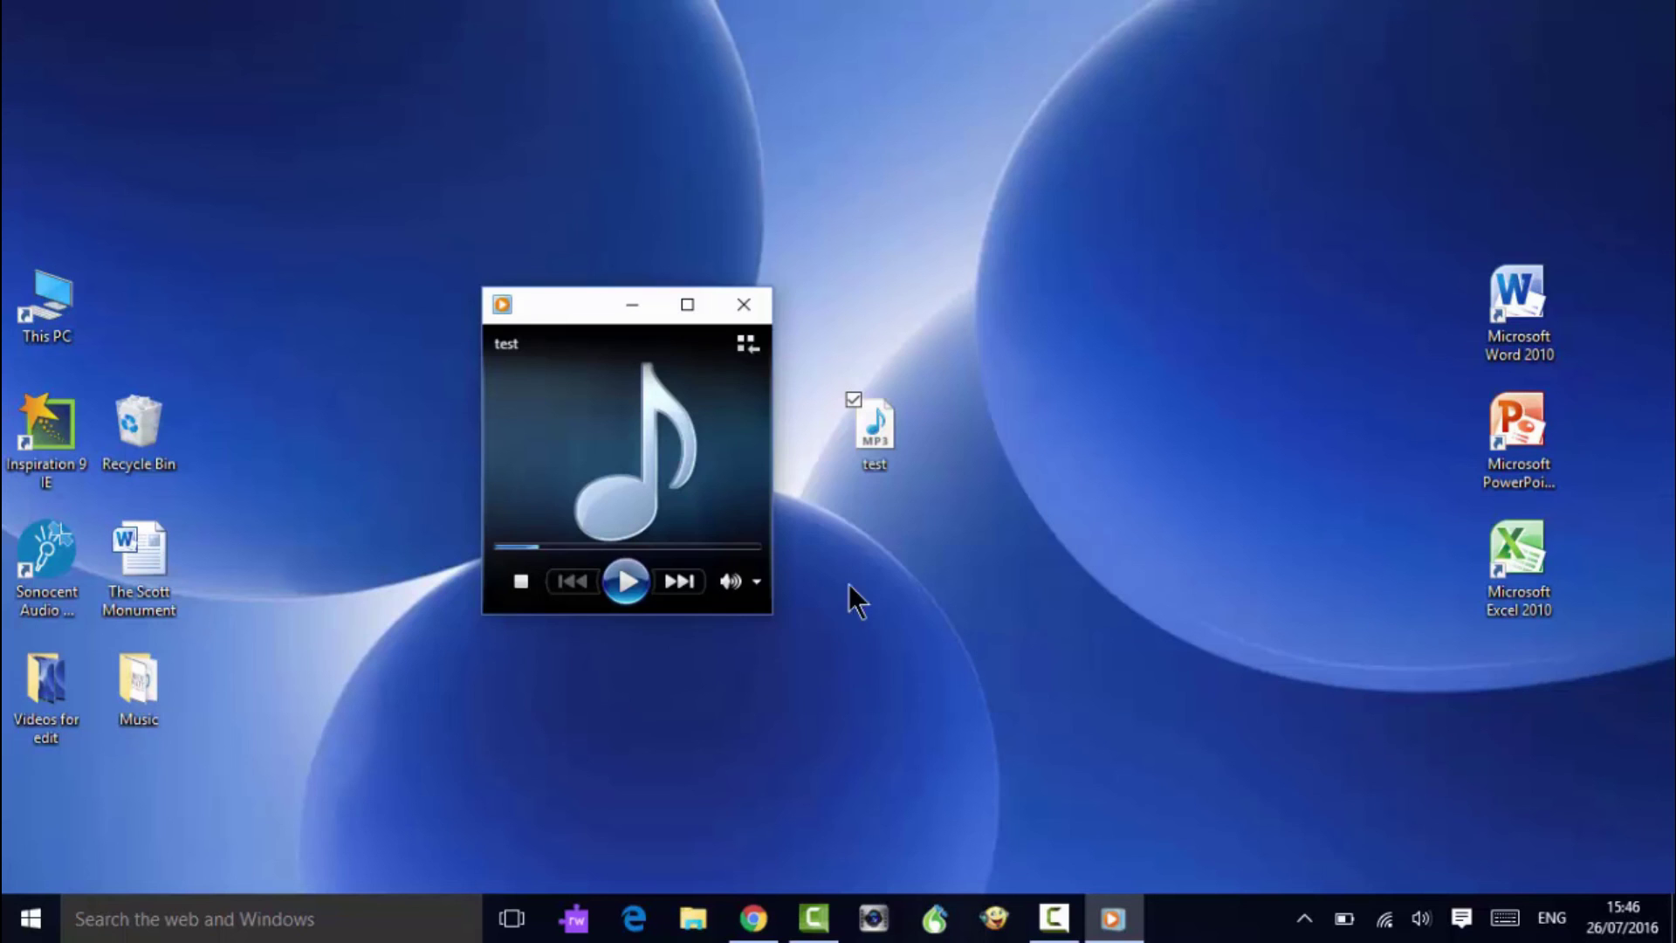
click(743, 303)
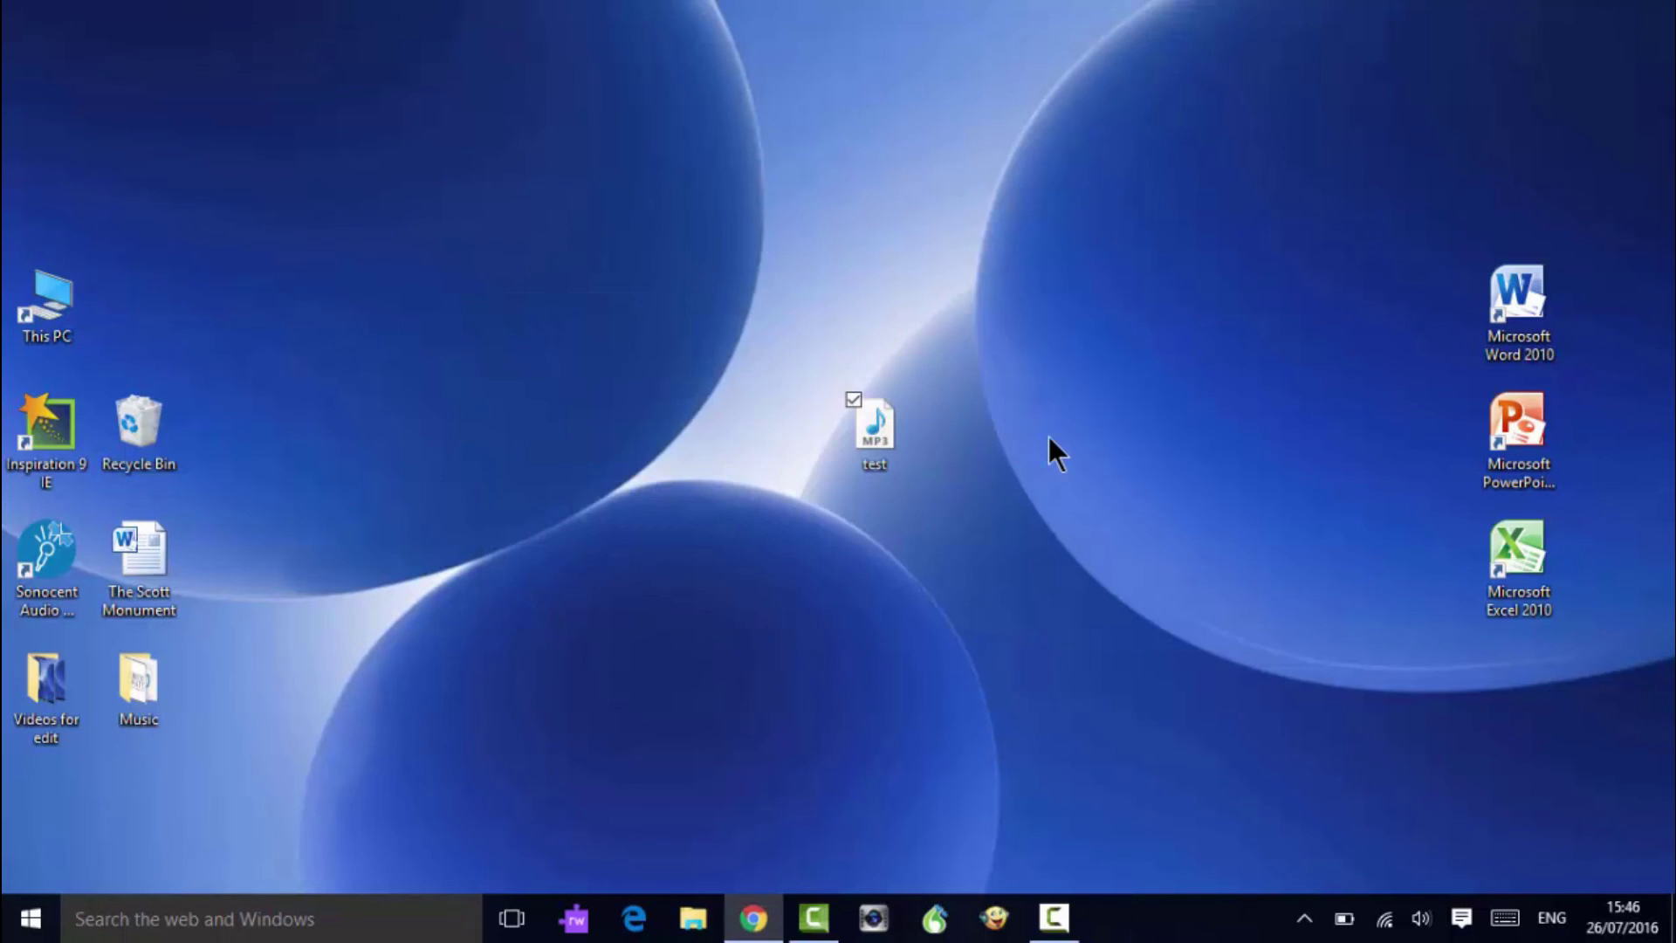